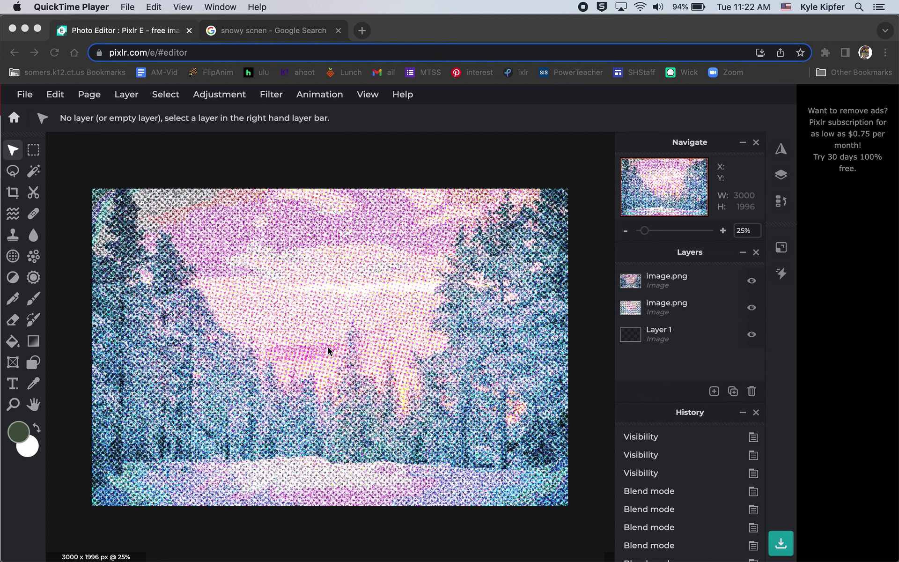
- Scroll up and down through the open page
scroll(328, 348, up, 10)
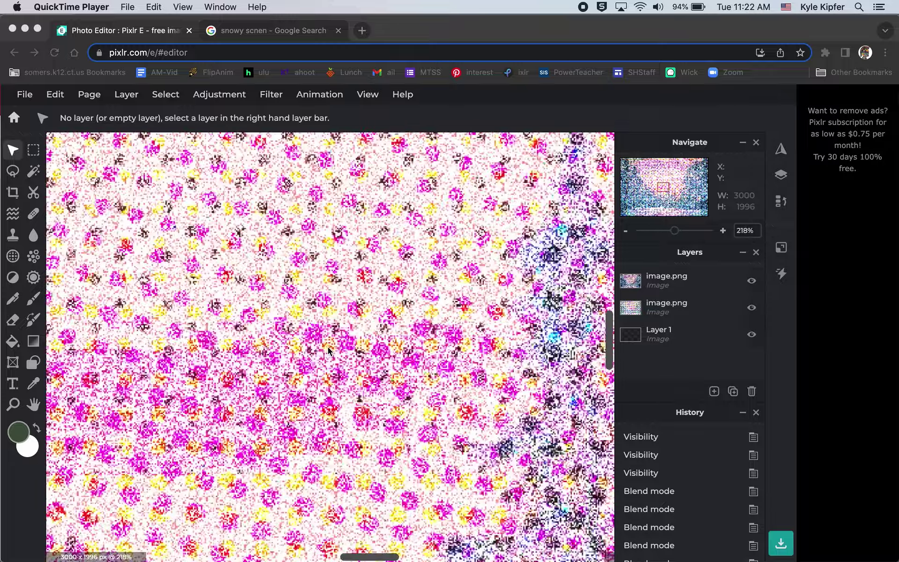
scroll(328, 347, down, 10)
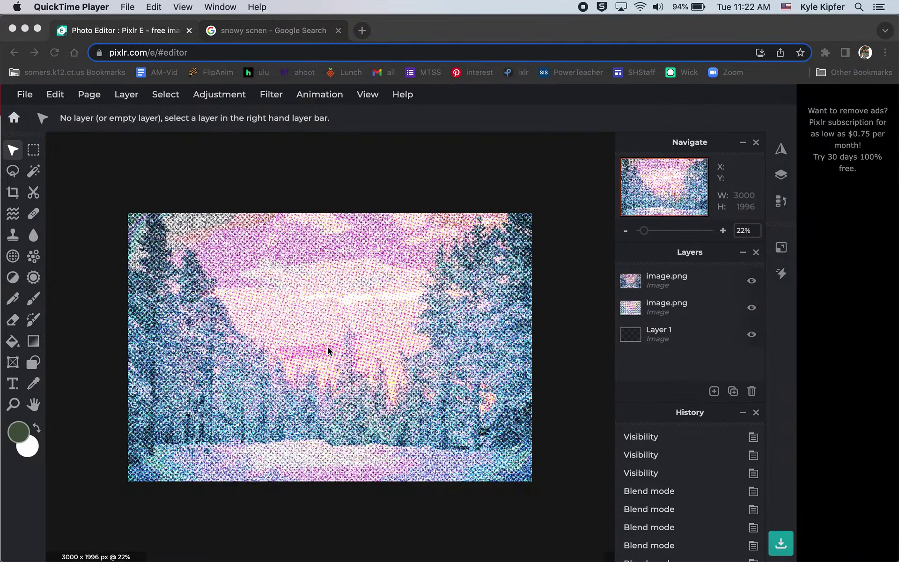
scroll(328, 348, up, 4)
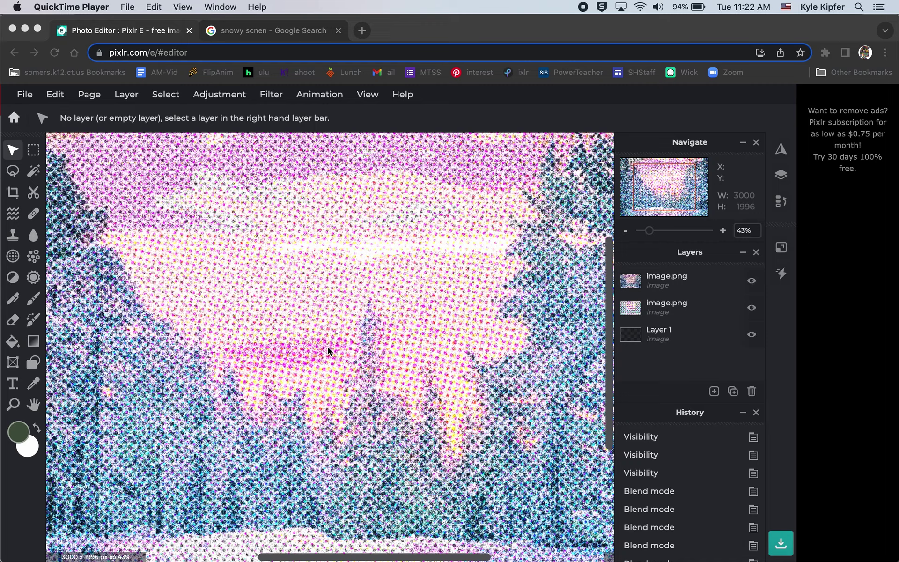
scroll(328, 347, down, 5)
scroll(328, 350, up, 3)
scroll(328, 351, down, 4)
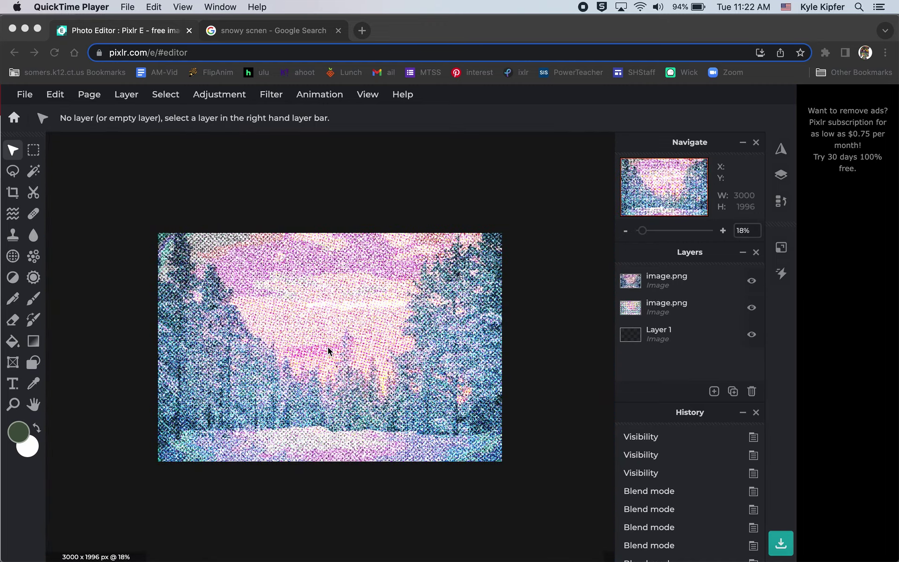
scroll(328, 348, up, 3)
scroll(328, 347, down, 4)
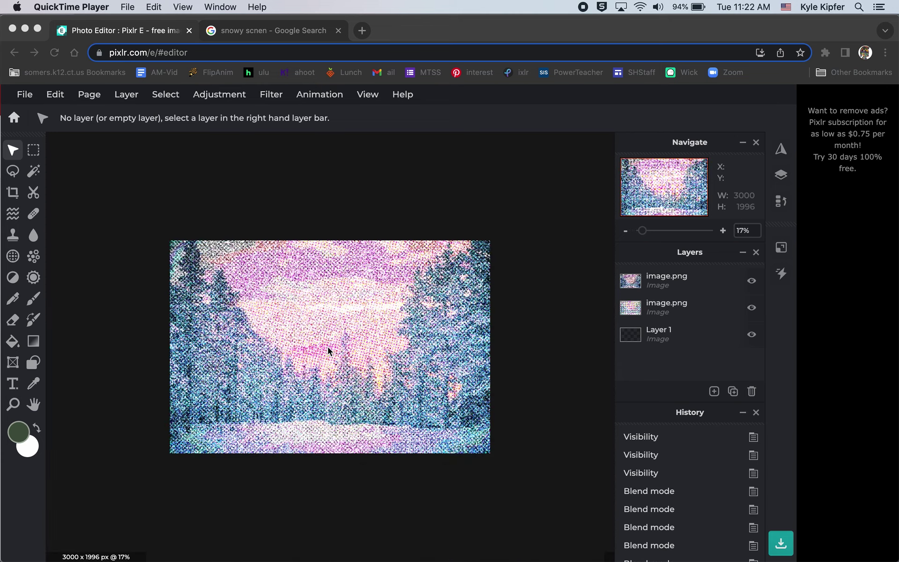
scroll(328, 347, up, 3)
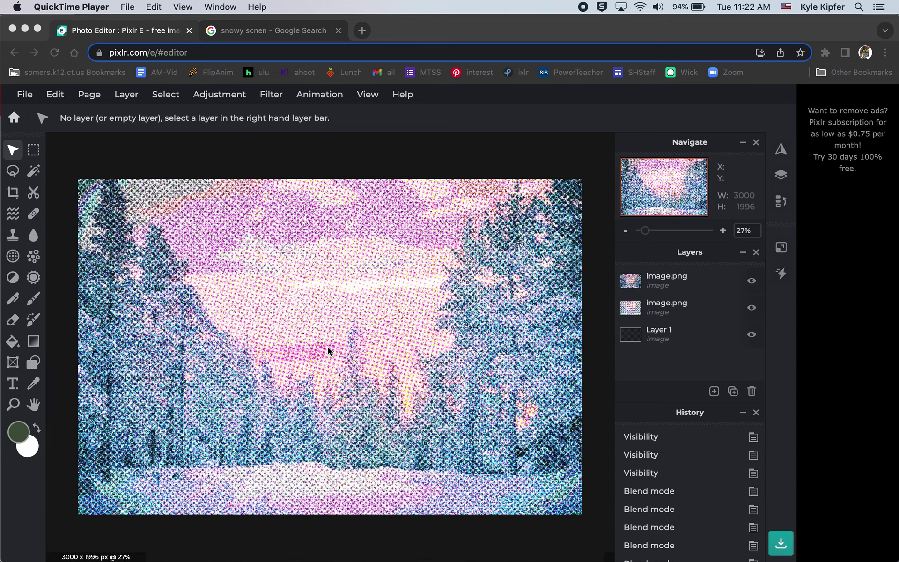
- Create a blank 3000 × 2400 canvas from the Landscape 10x8 in photo preset
click(14, 119)
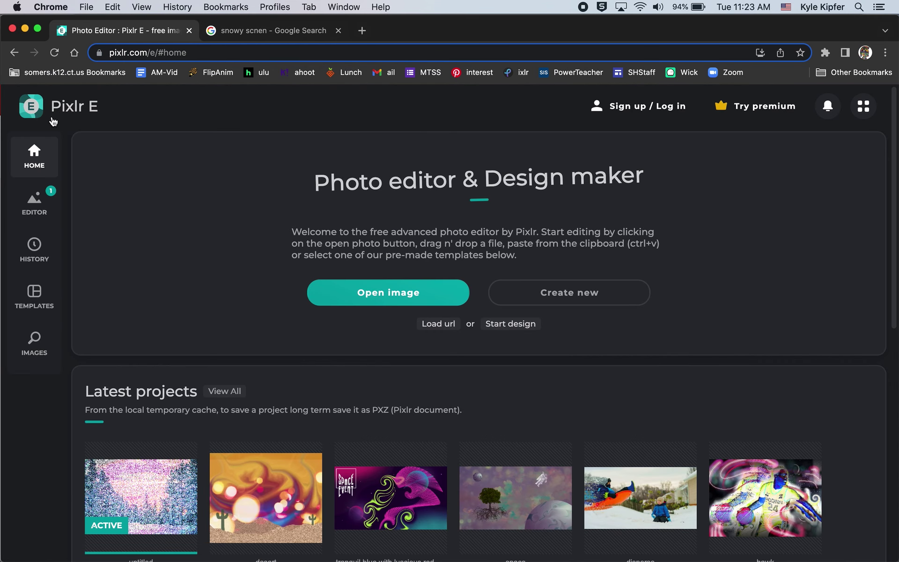
click(584, 300)
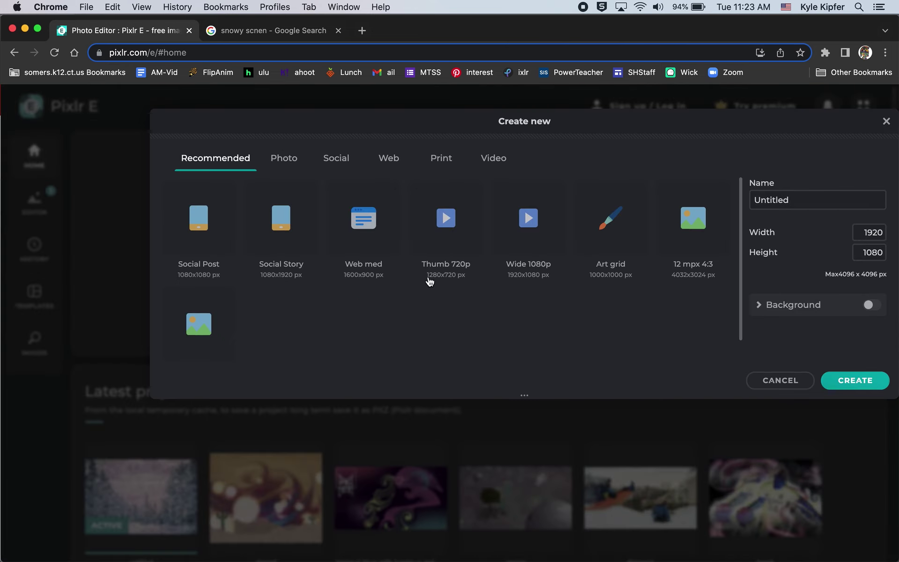
click(290, 164)
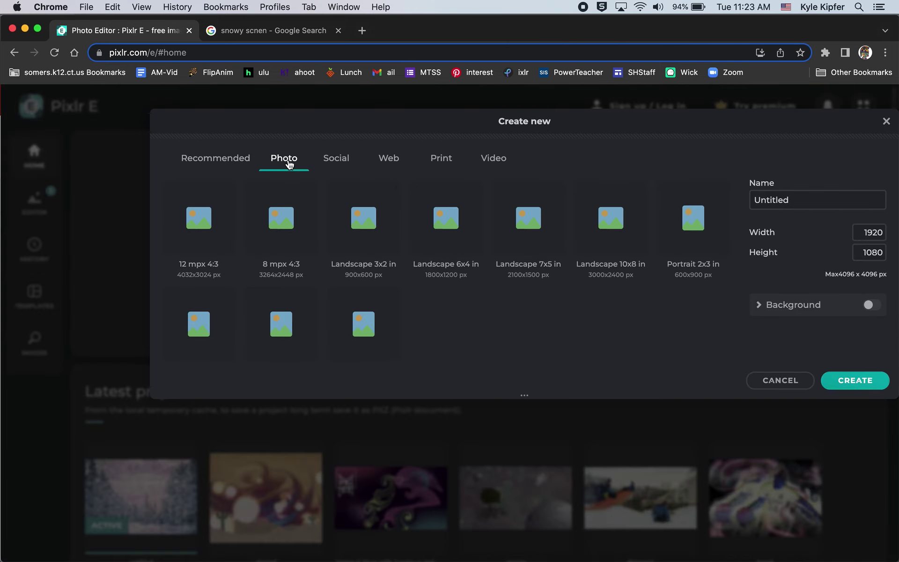
click(614, 221)
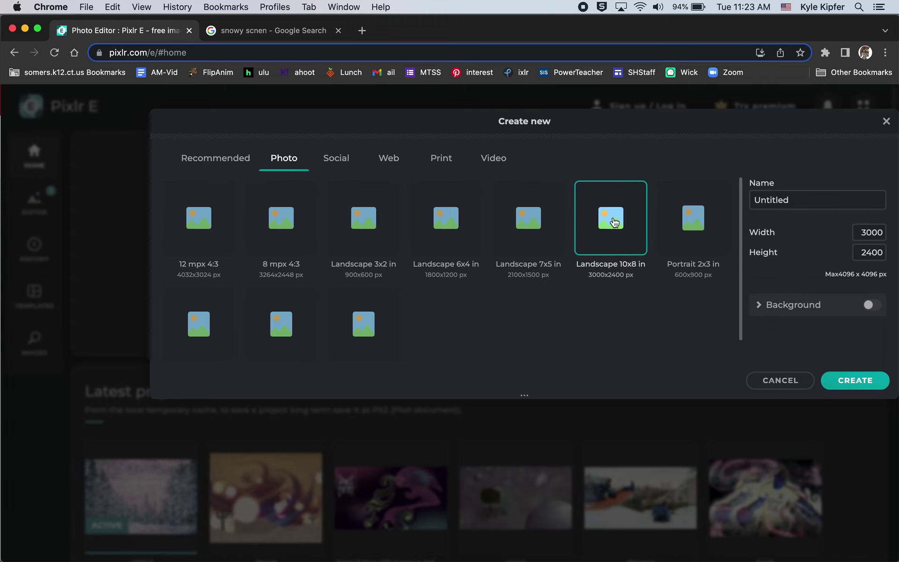
click(800, 199)
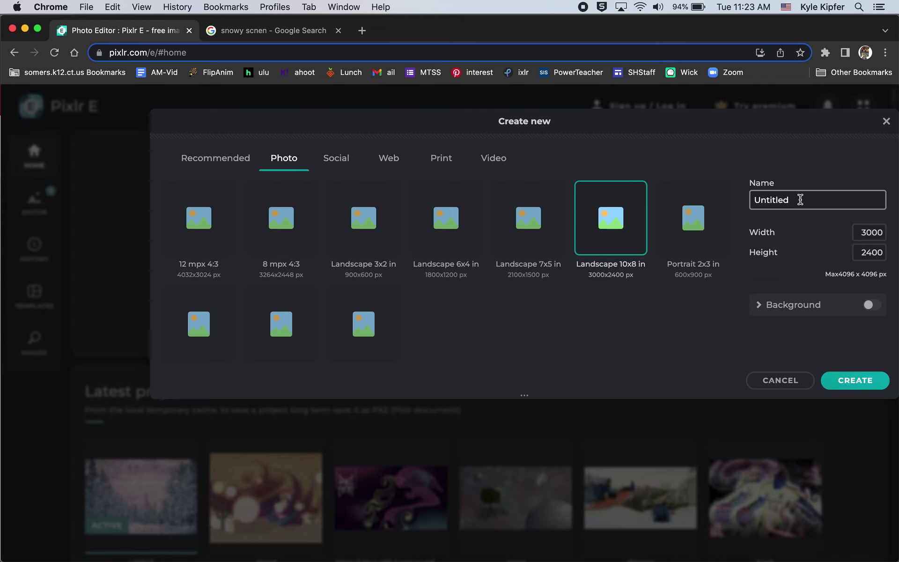
click(851, 383)
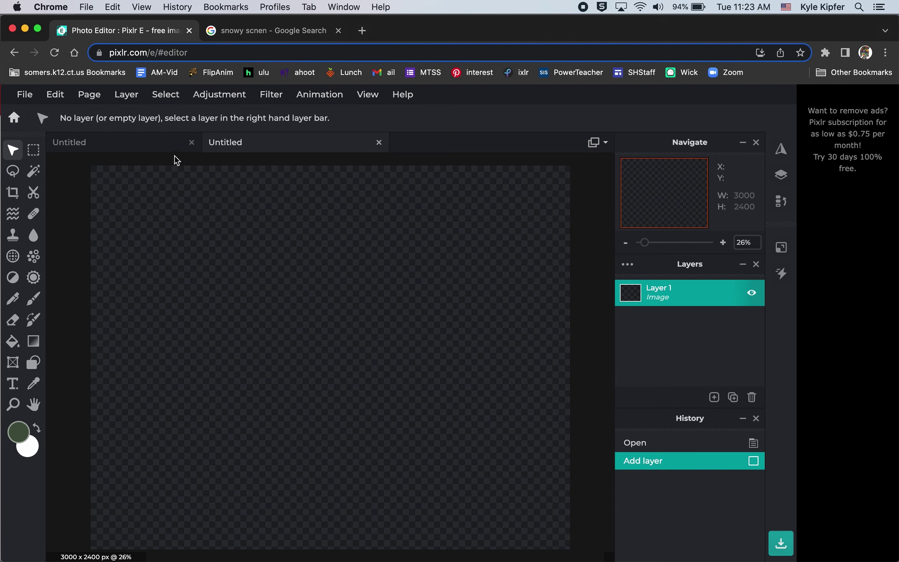
- Copy the Parade pink-sky snowy forest photo from the 'snowy scene' image results
click(287, 32)
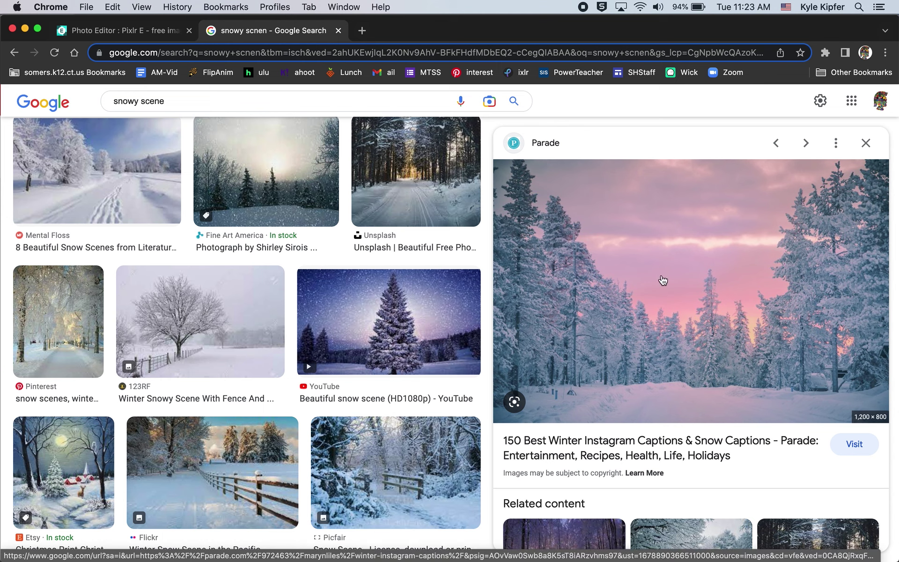
right_click(662, 279)
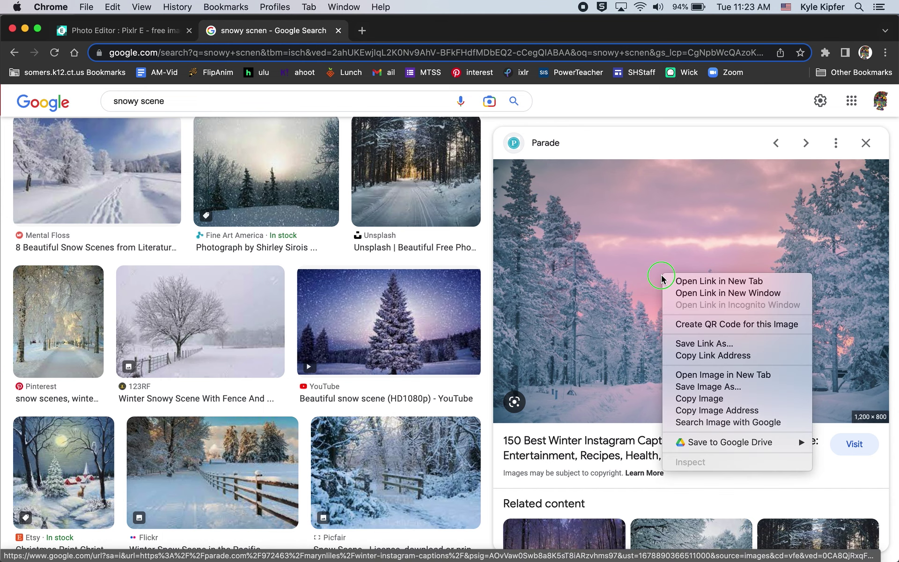
click(713, 403)
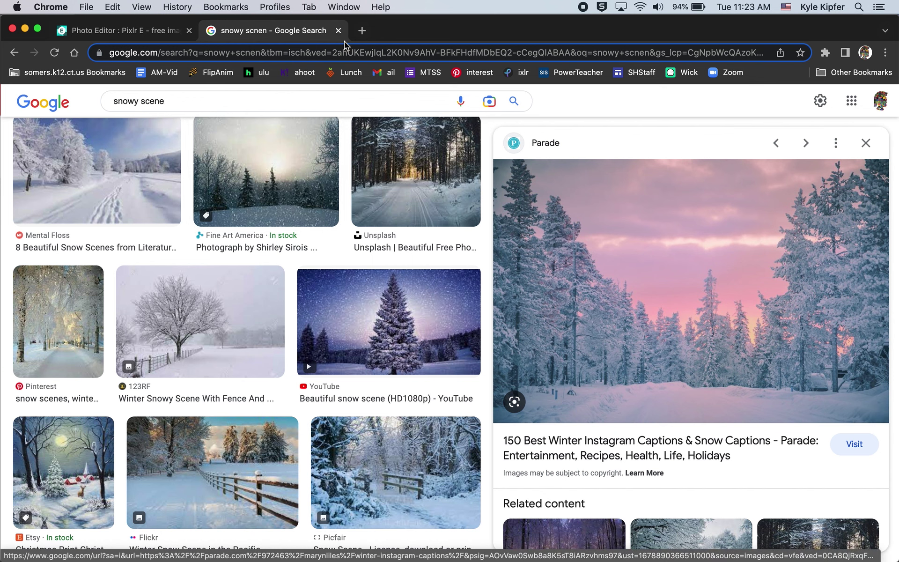
- Paste the forest photo into the Pixlr canvas and scale it to 3000 × 2000 across the full width
click(151, 31)
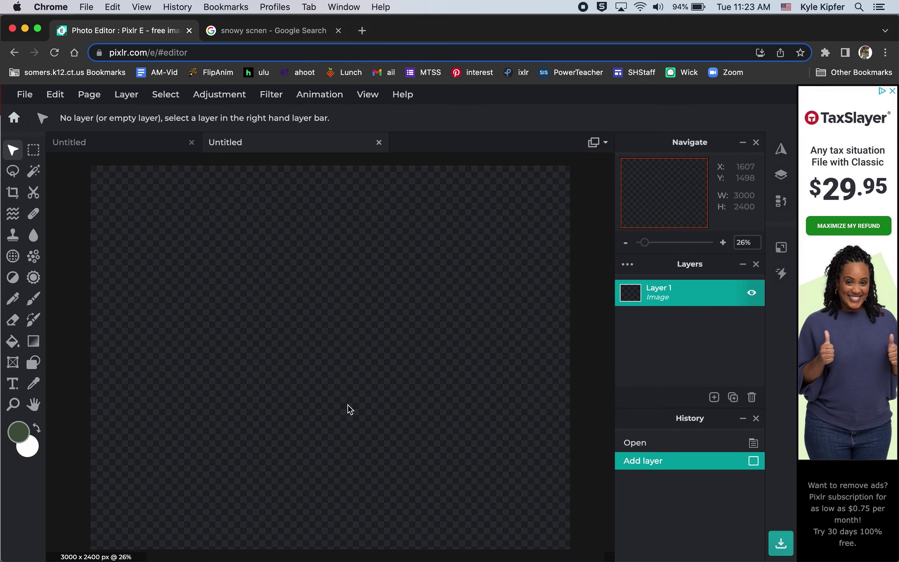
key(super+v)
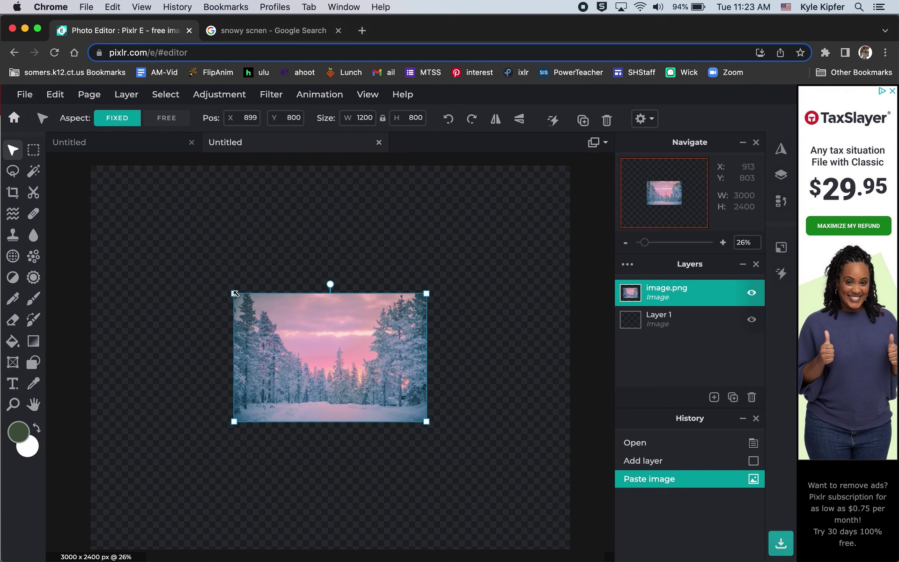
drag(235, 294, 93, 232)
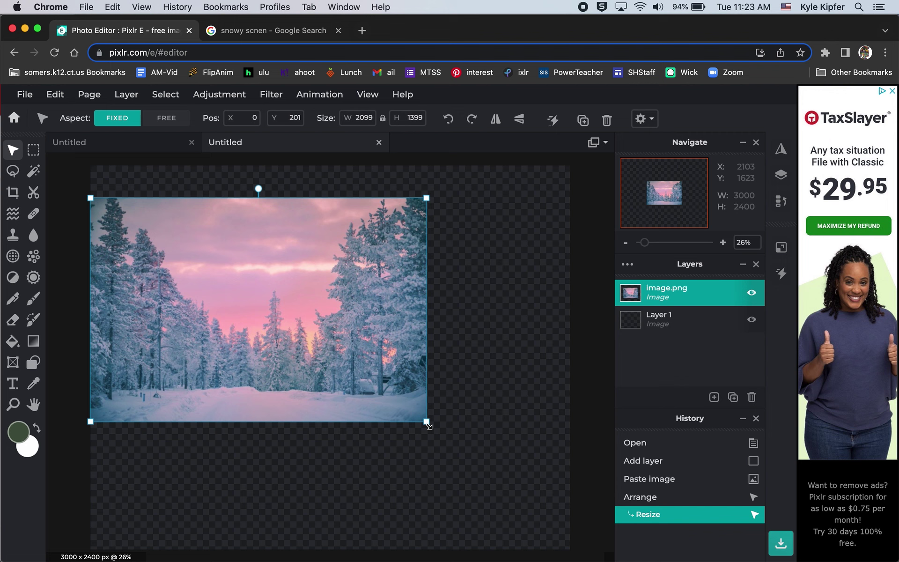
drag(426, 422, 567, 443)
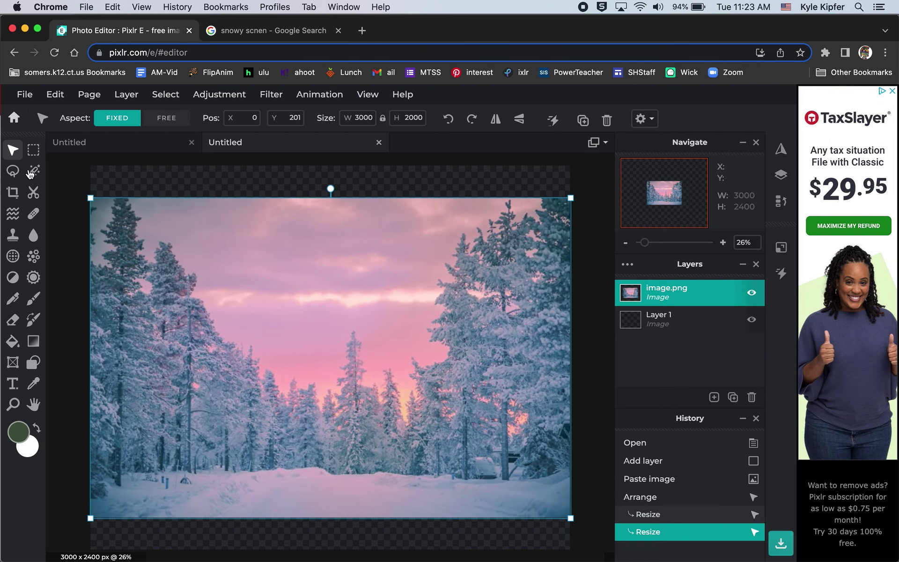
click(274, 190)
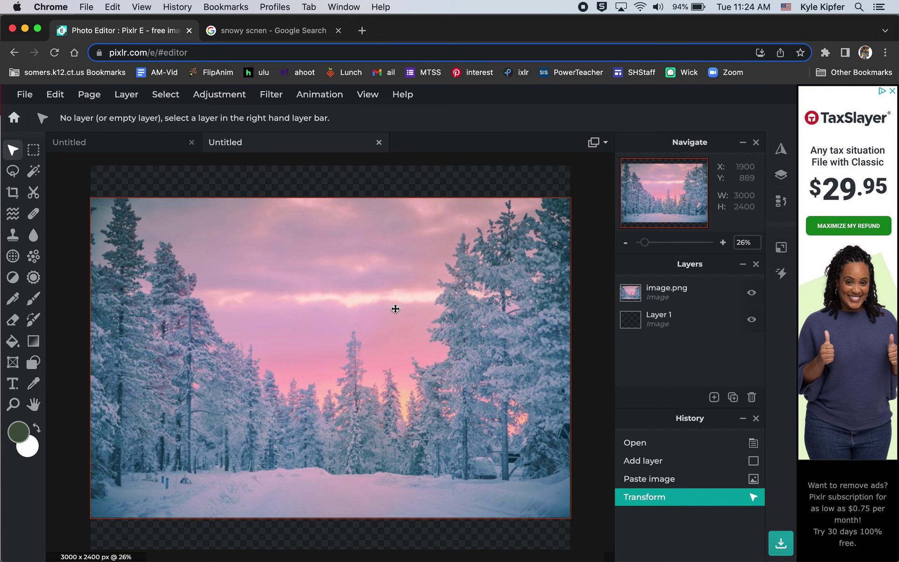
- Duplicate the image.png layer, hide the original, and select image.png Copy for editing
click(703, 294)
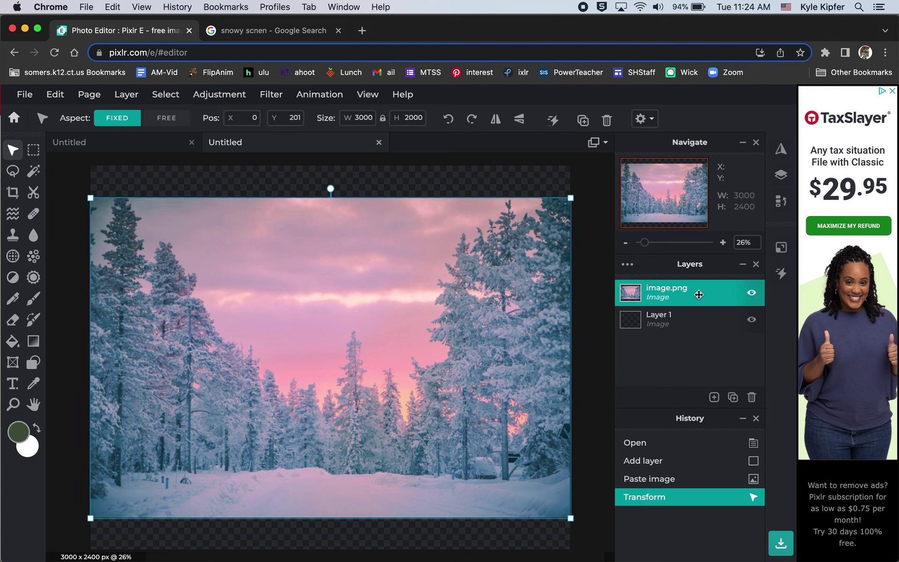
click(626, 269)
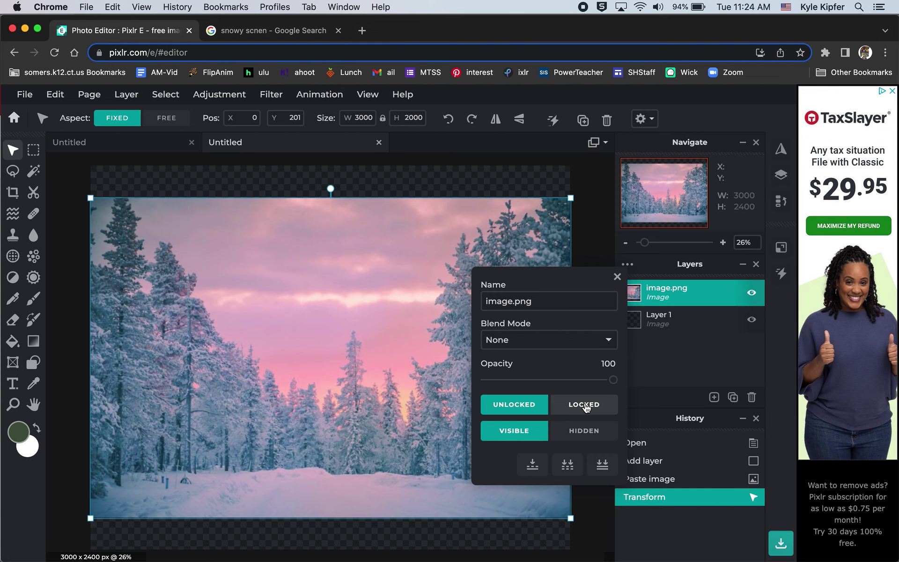
right_click(318, 328)
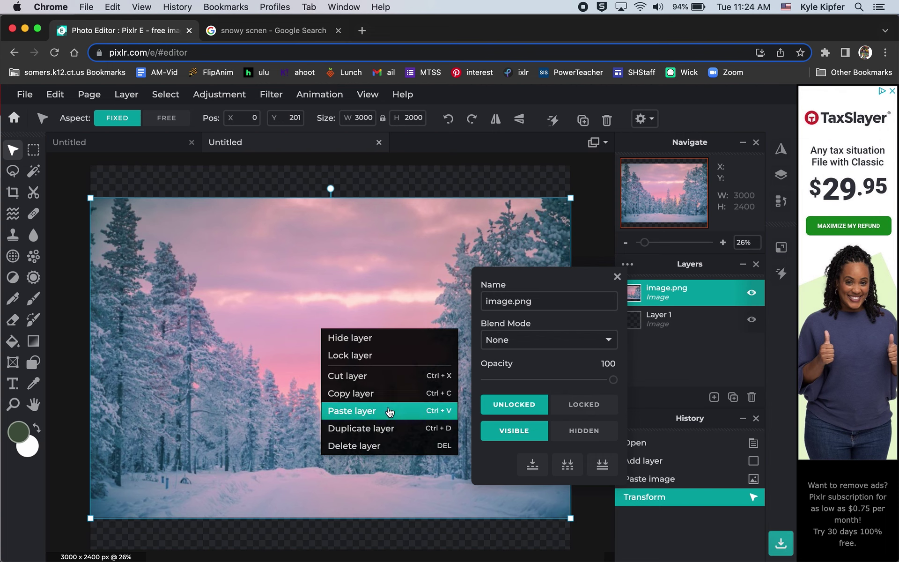
click(389, 432)
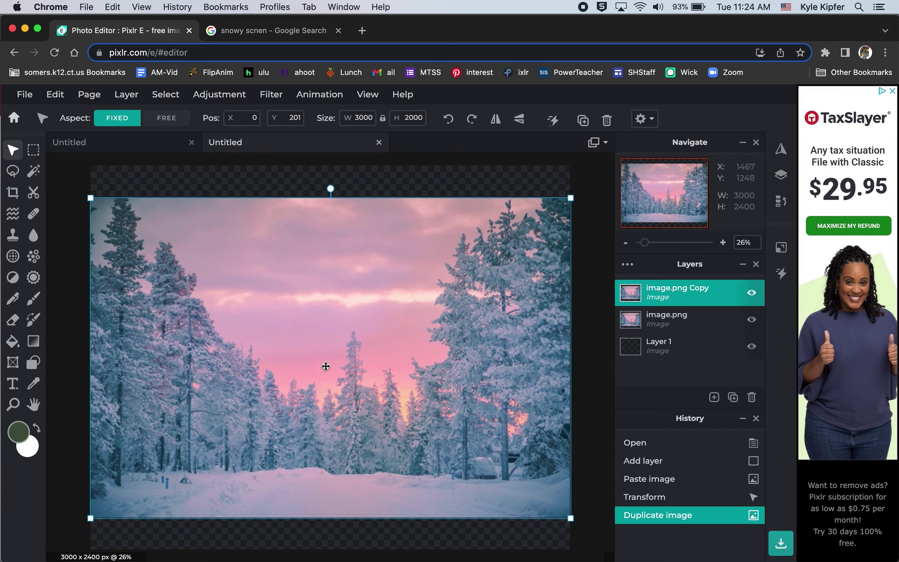
click(696, 324)
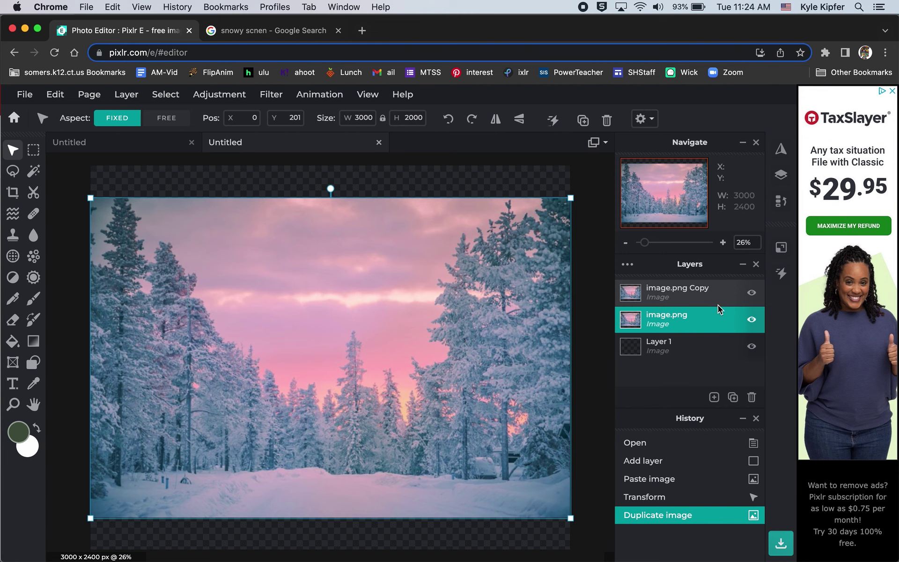
click(752, 322)
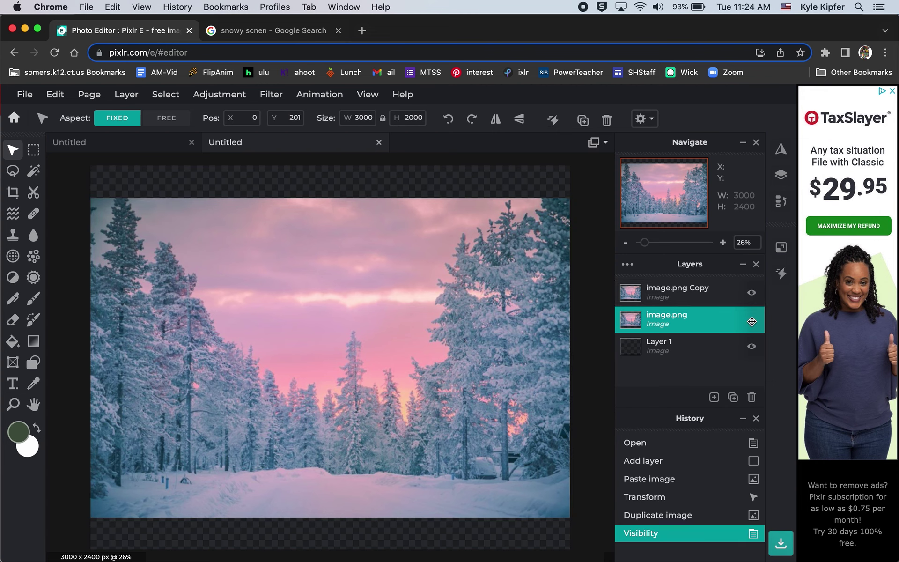
click(705, 296)
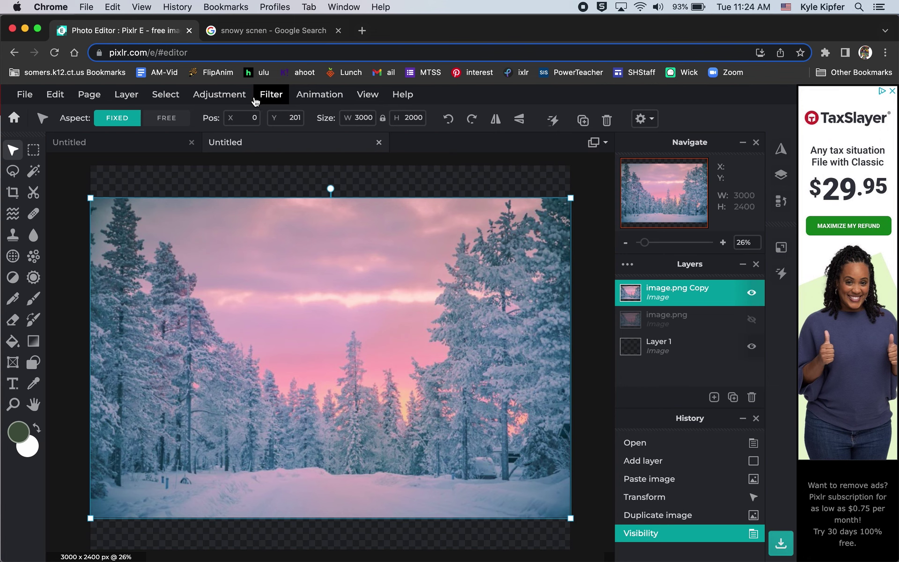
- Apply Posterize with 5 colours to the image.png Copy layer
click(224, 96)
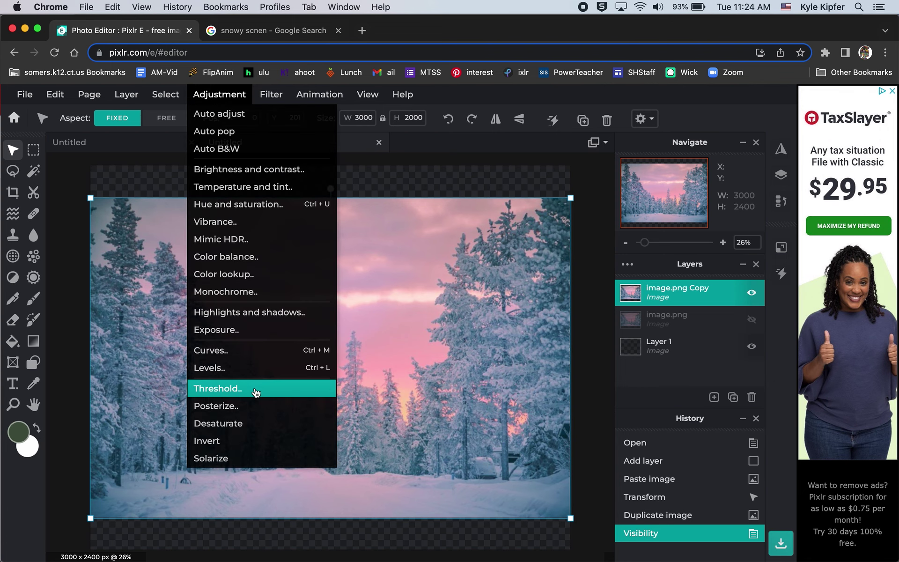
click(252, 411)
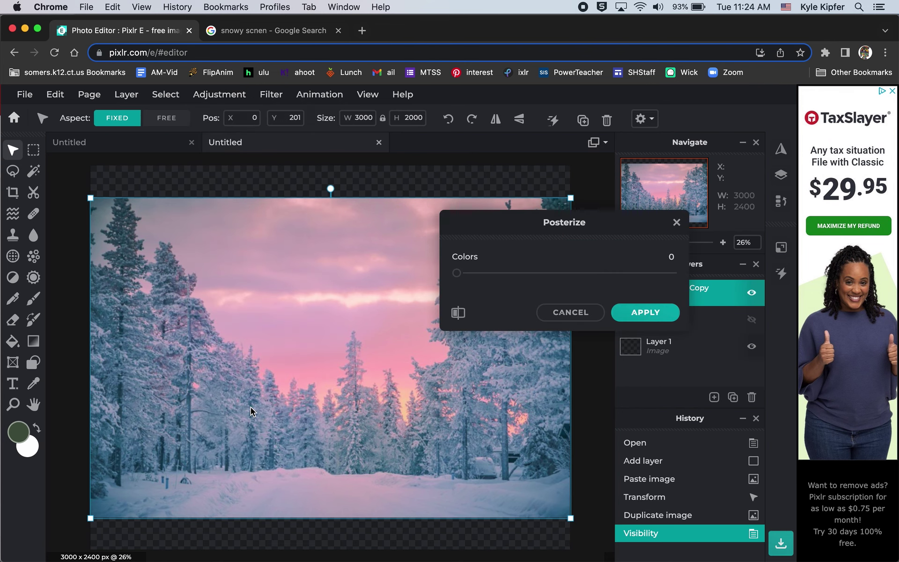
click(457, 274)
drag(460, 276, 500, 277)
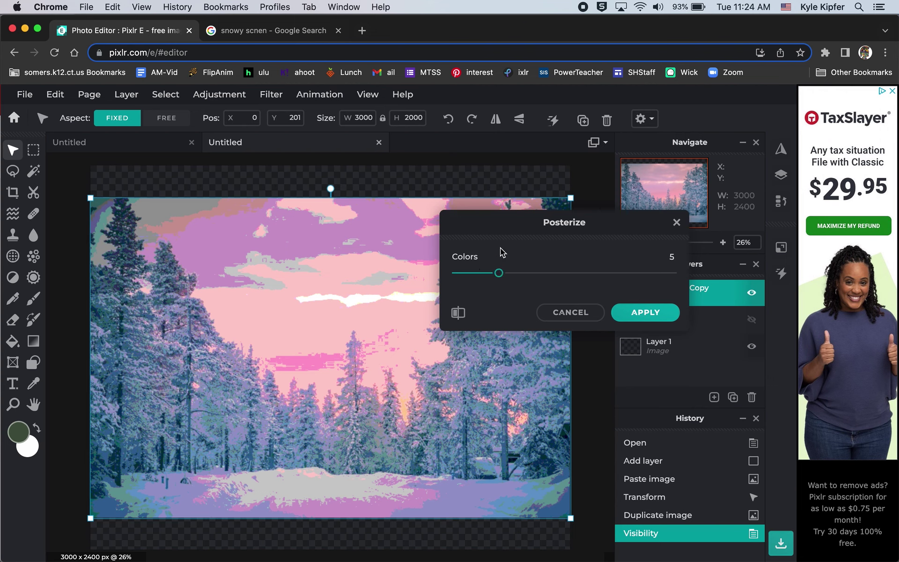
drag(505, 224, 552, 163)
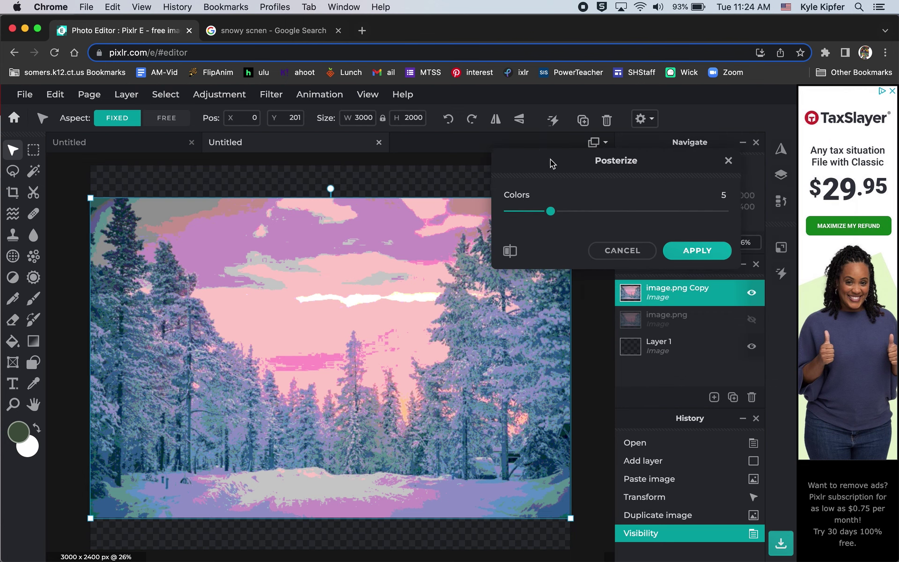
click(707, 253)
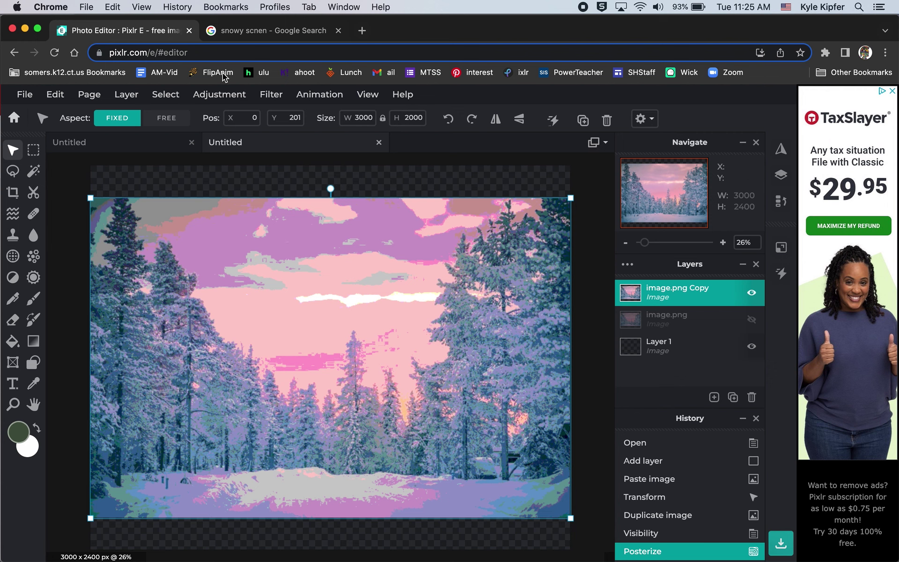
- Apply the Grain filter at amount 100 to image.png Copy
click(277, 101)
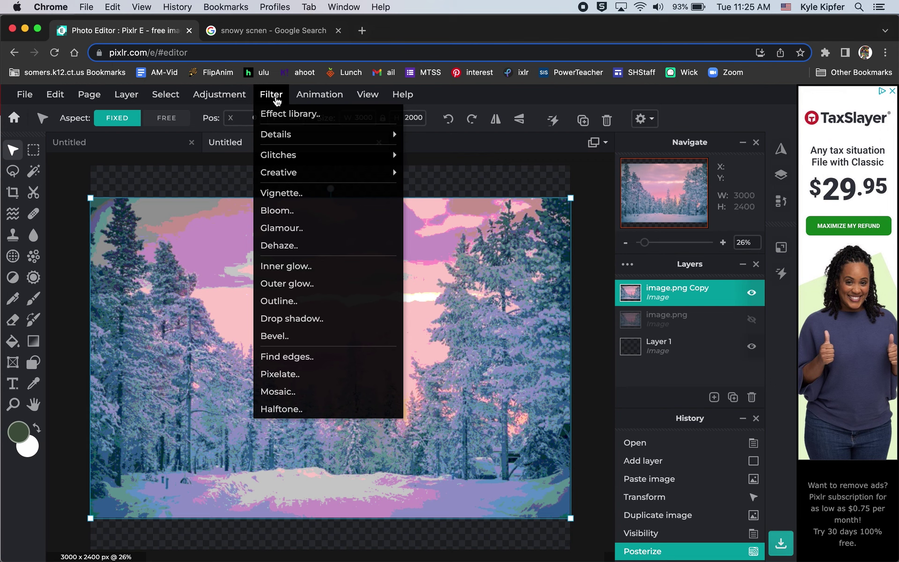
mouse_move(290, 140)
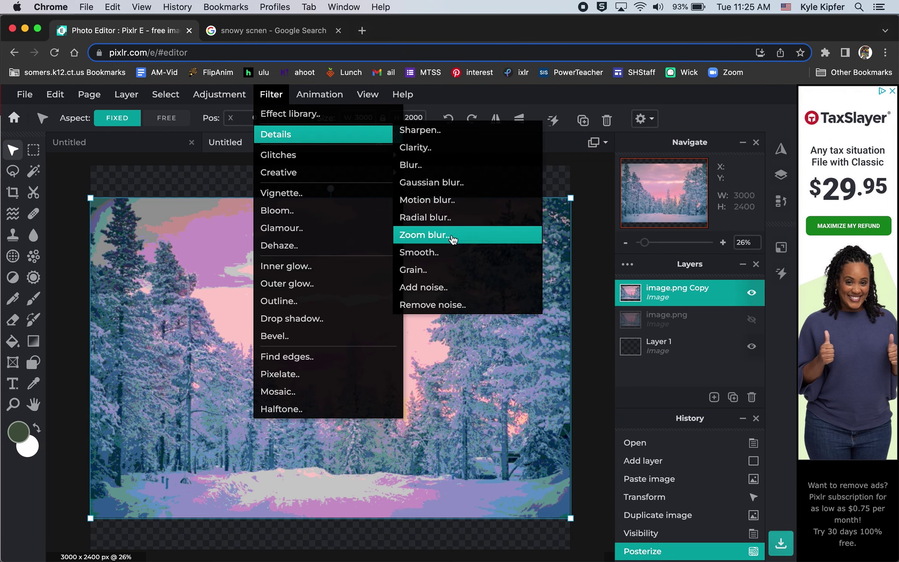
click(452, 270)
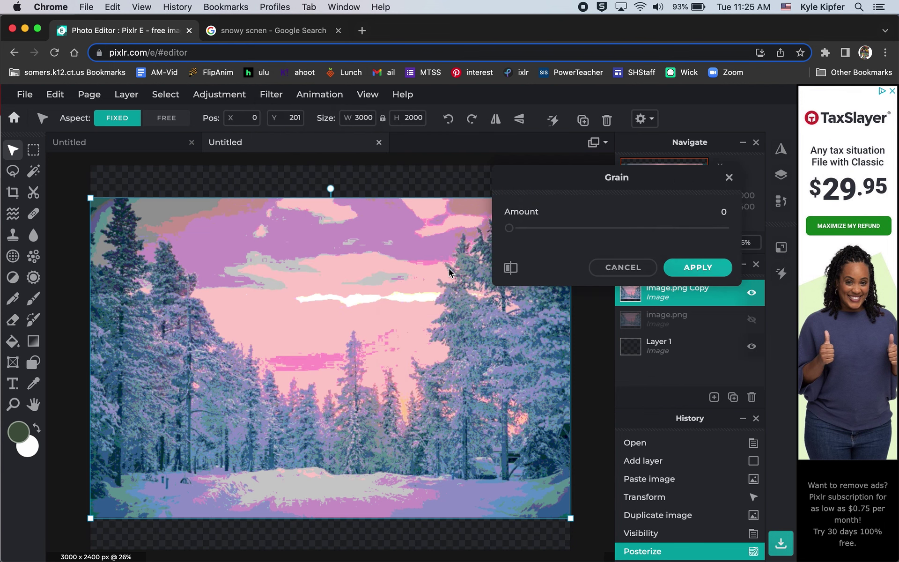
drag(509, 228, 779, 231)
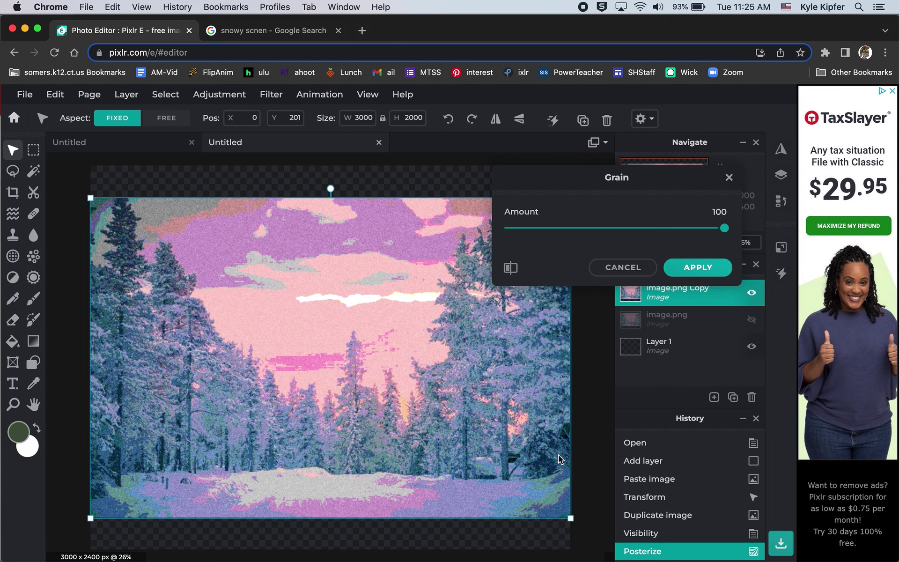
click(709, 272)
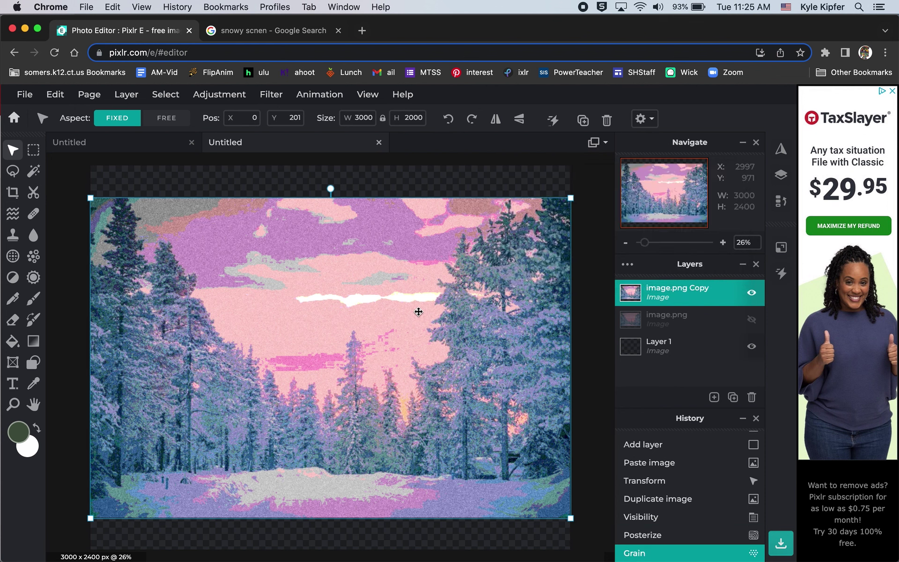
- Add noise at amount 75 to the grainy image.png Copy layer
click(278, 100)
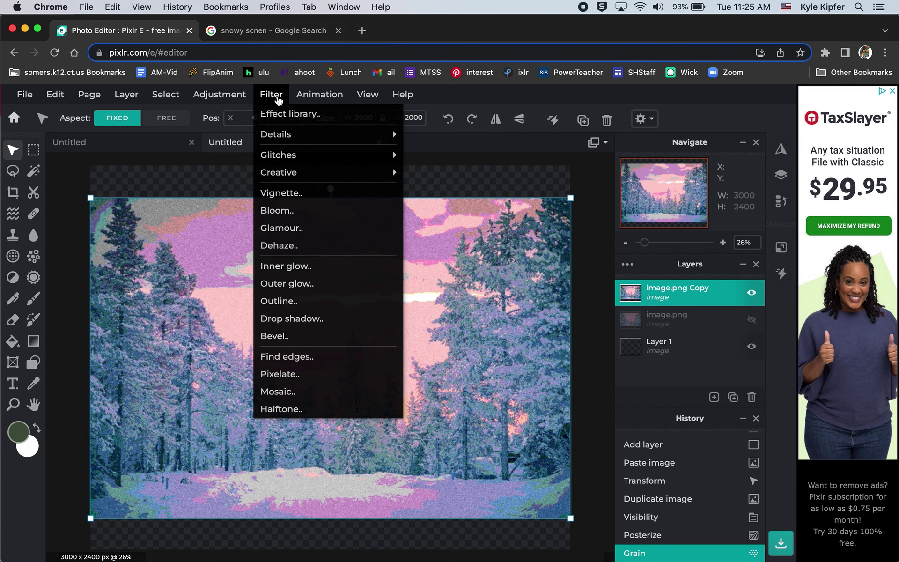
mouse_move(293, 138)
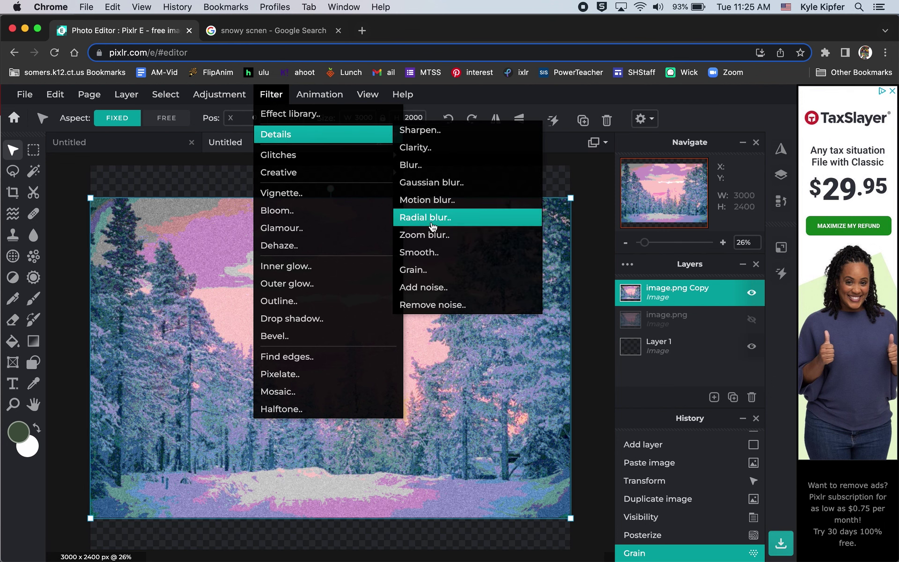
click(445, 288)
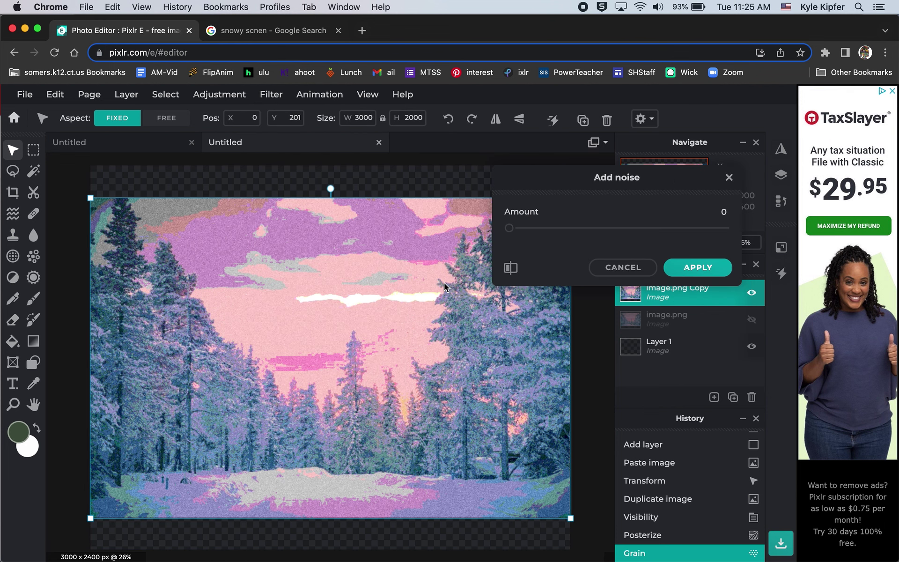
drag(509, 230, 756, 217)
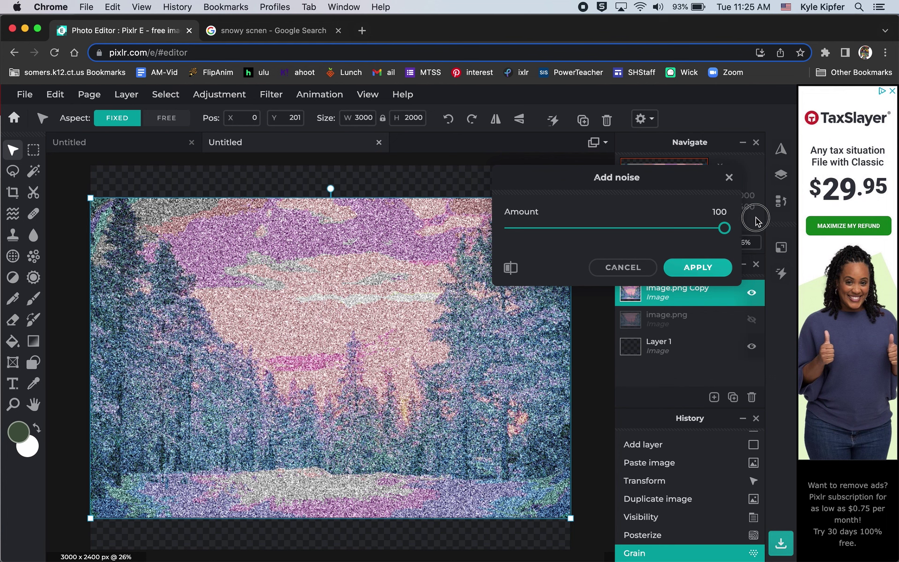
drag(755, 220, 684, 231)
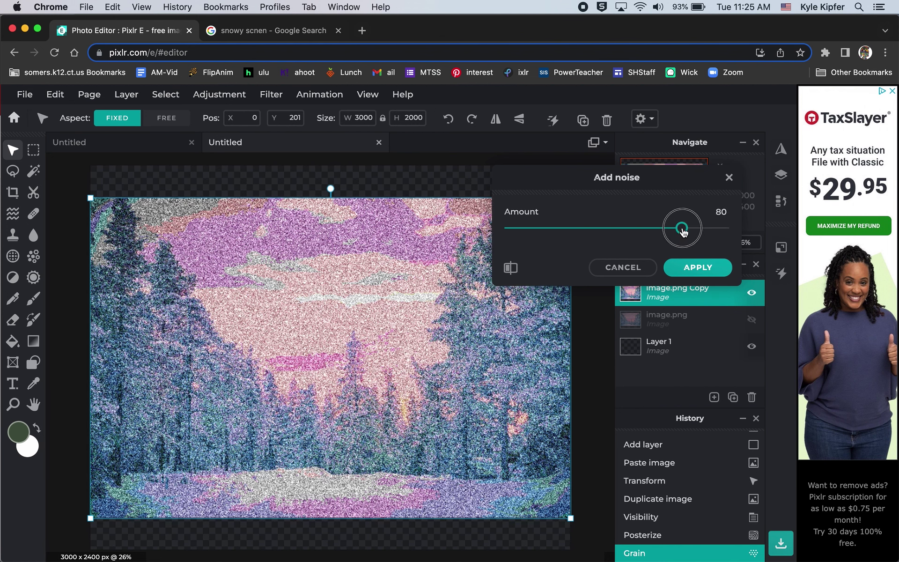
drag(684, 230, 684, 231)
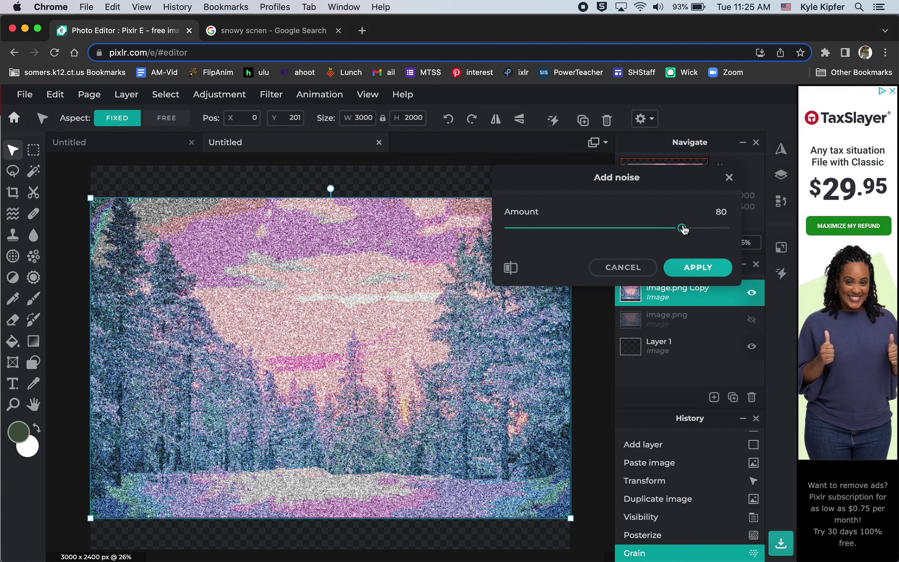
drag(682, 228, 672, 232)
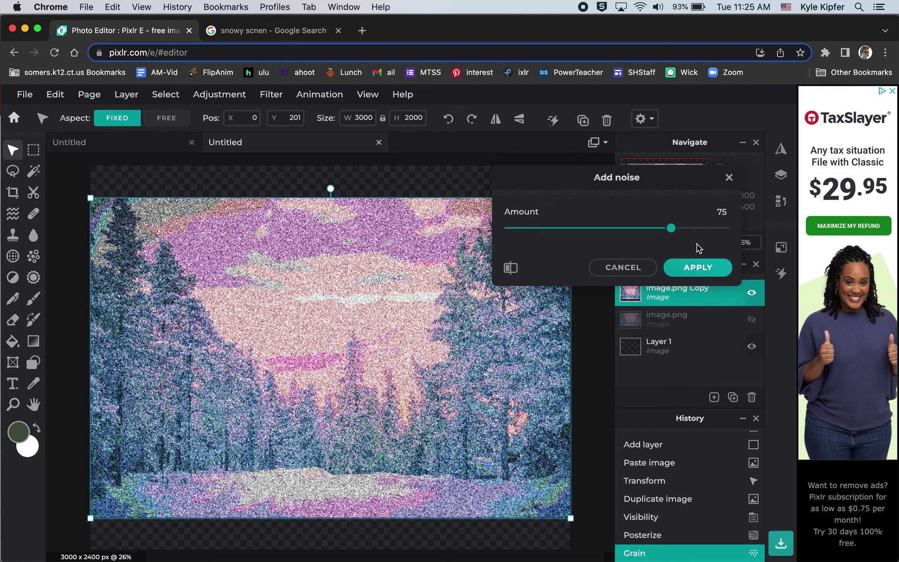
click(702, 268)
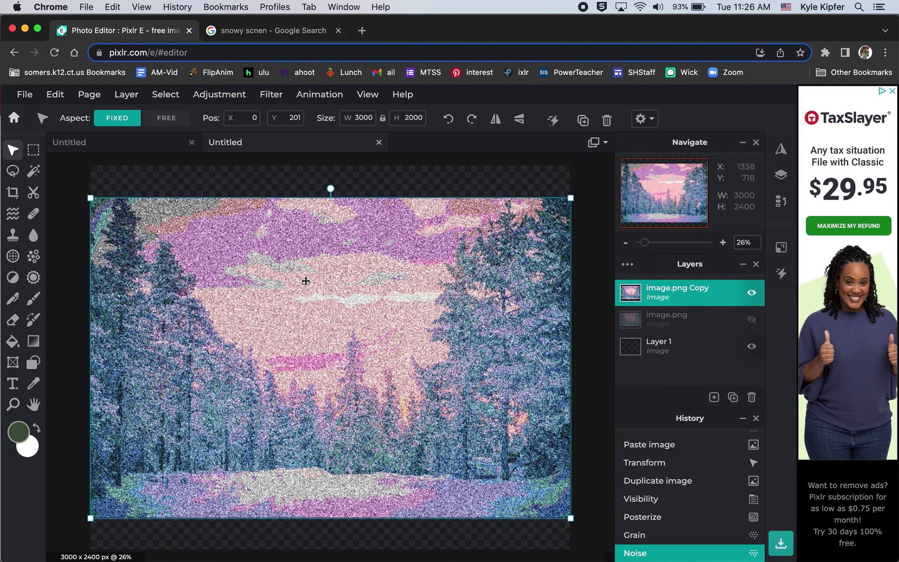
- Hide image.png Copy and make the original image.png layer visible and selected
click(407, 172)
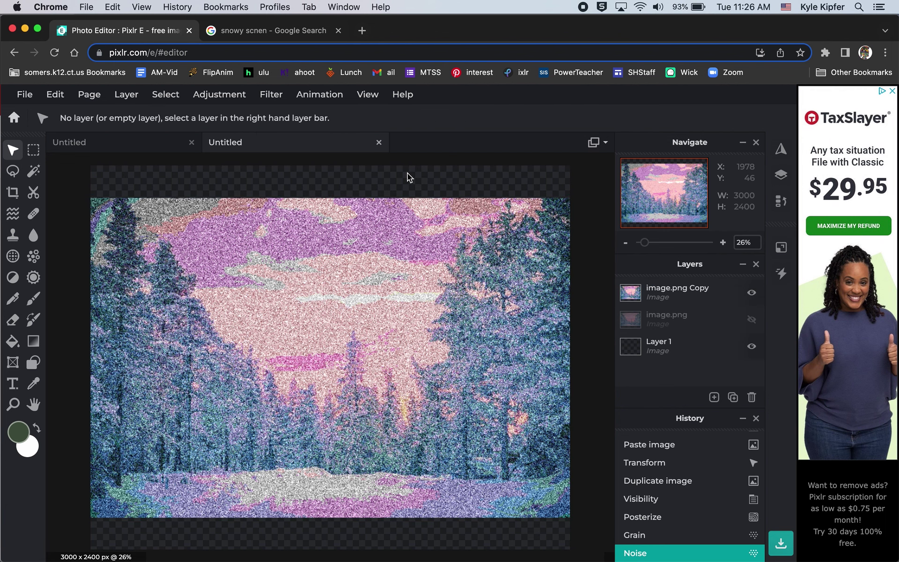
click(686, 323)
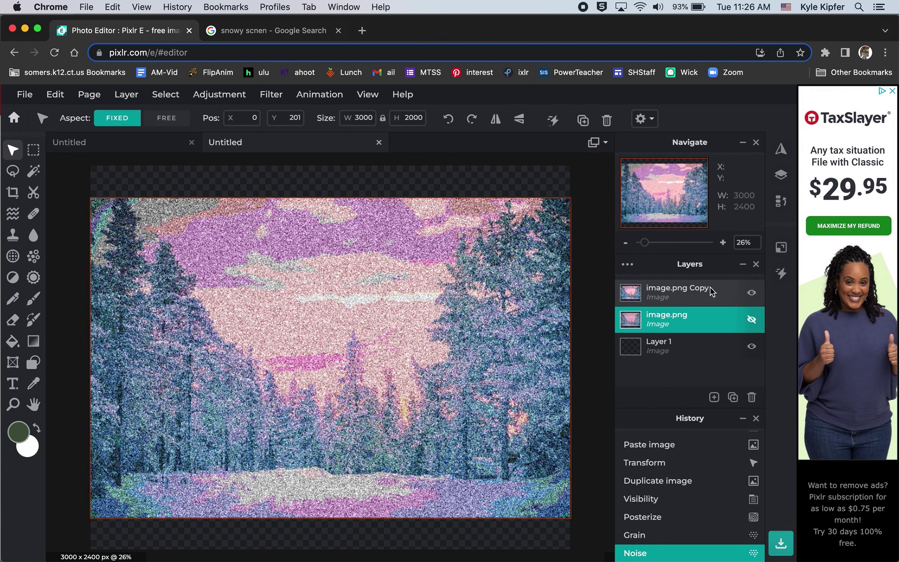
click(752, 294)
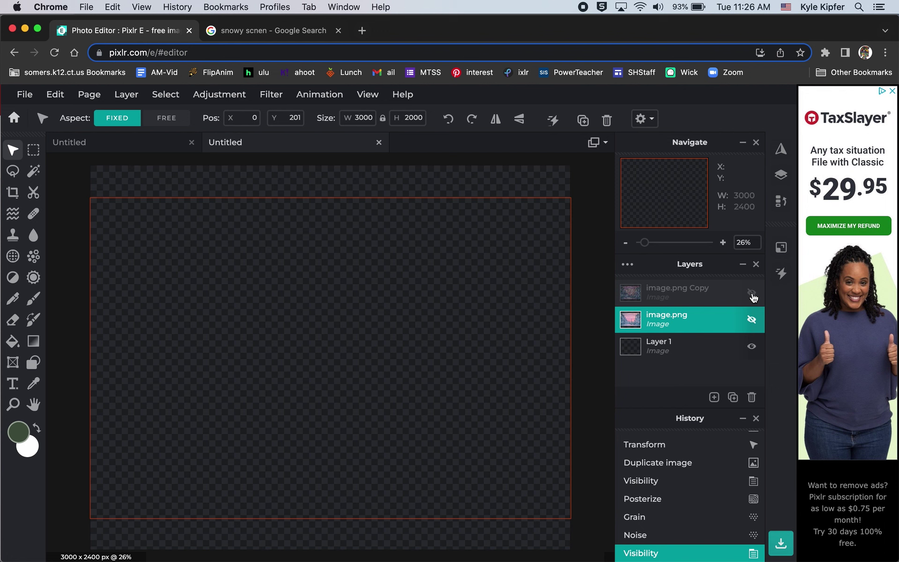
click(752, 319)
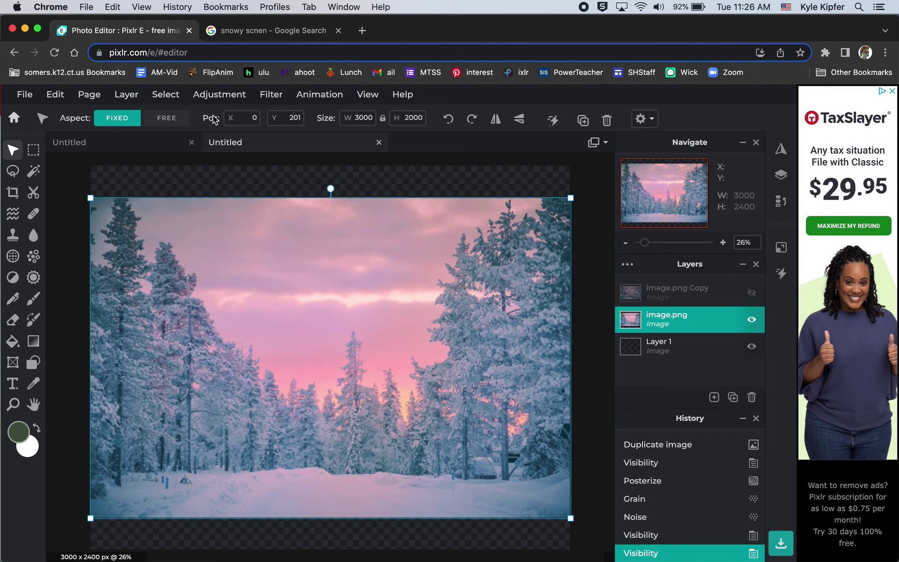
click(260, 98)
- Set up a Halftone filter with frequency 165 on the original image.png layer
click(276, 94)
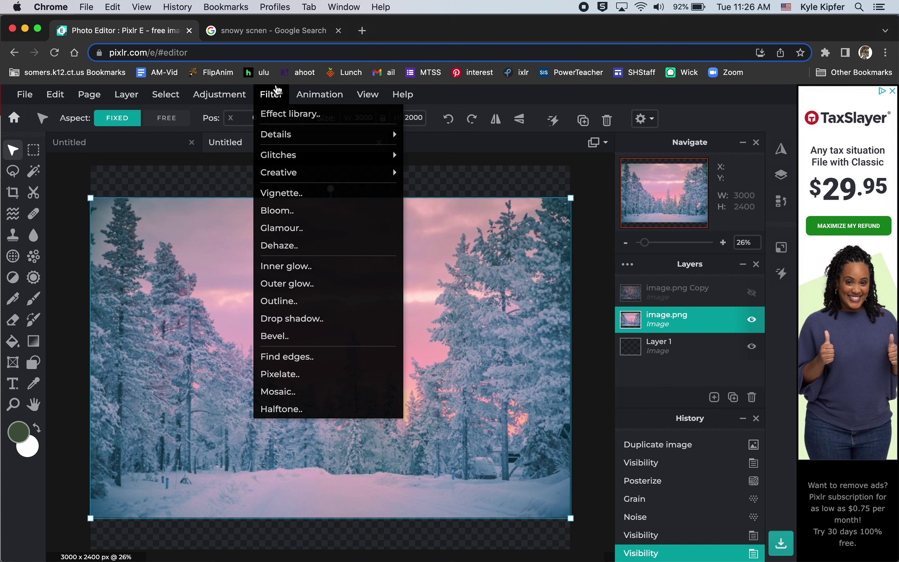
click(302, 410)
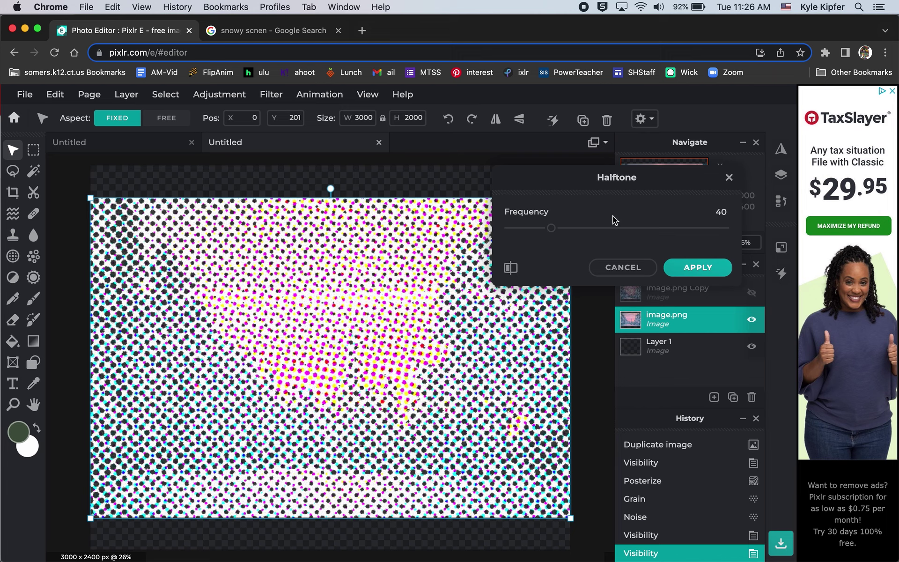
drag(552, 229, 688, 230)
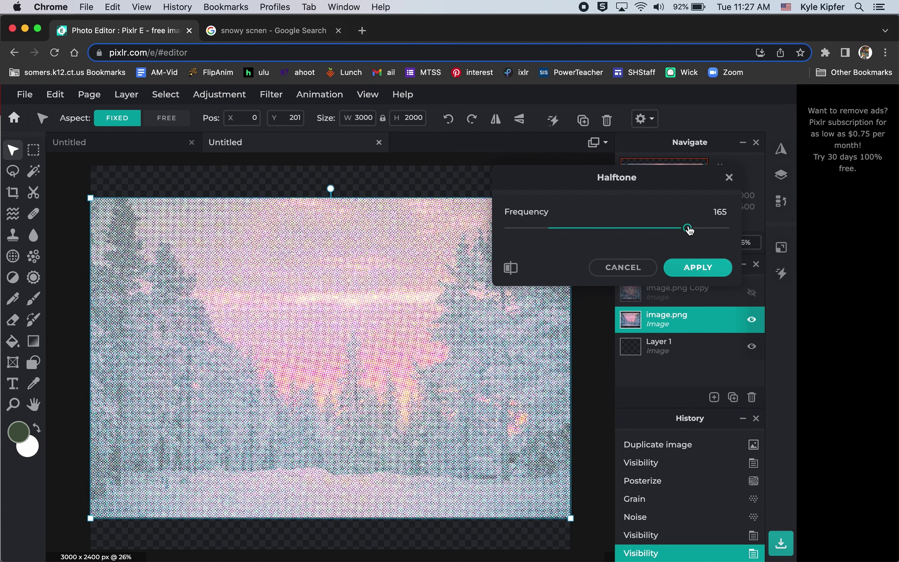
- Apply the halftone and make image.png Copy visible again, comparing it on and off
click(715, 271)
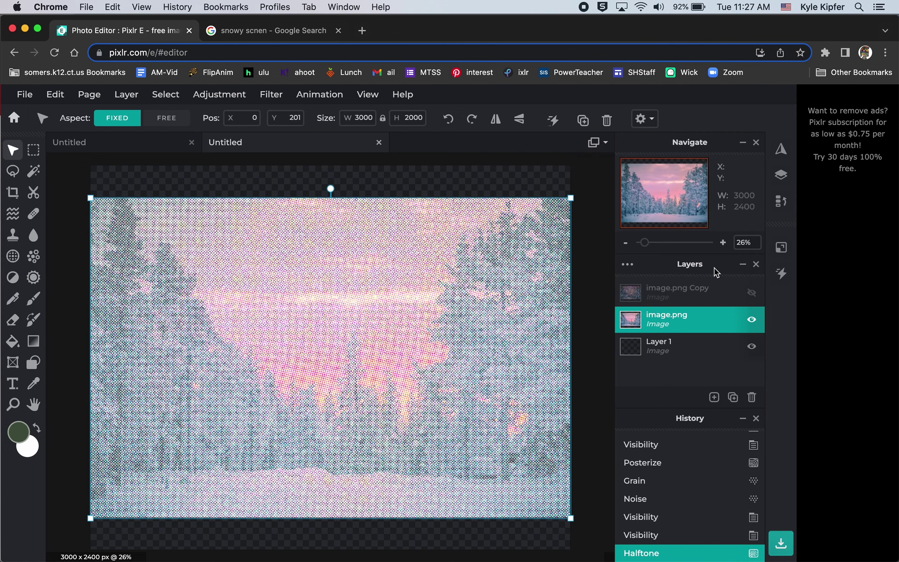
click(752, 294)
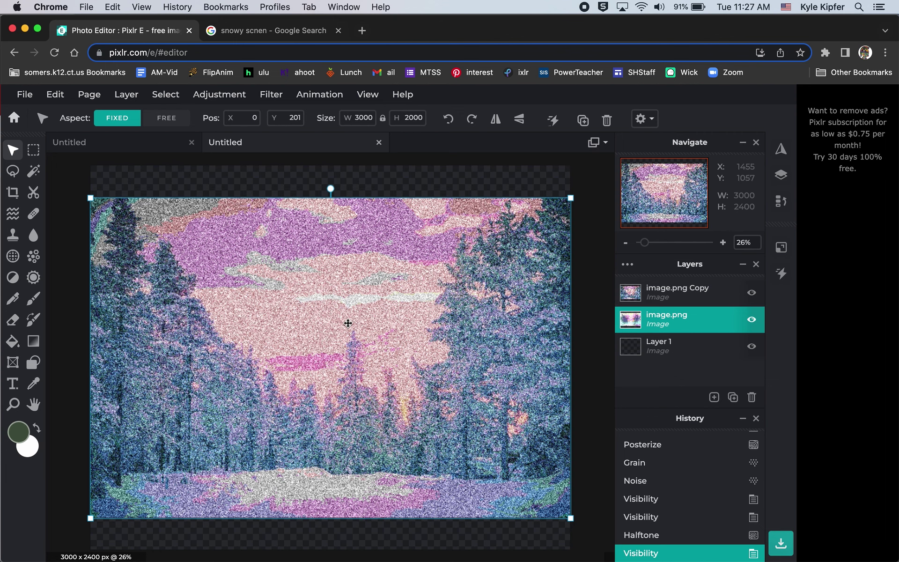
click(753, 294)
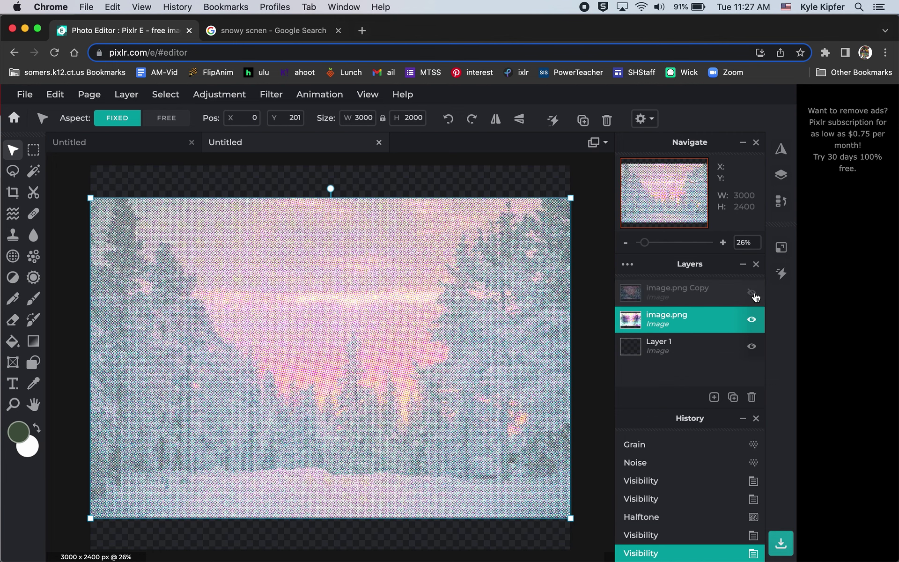
click(752, 295)
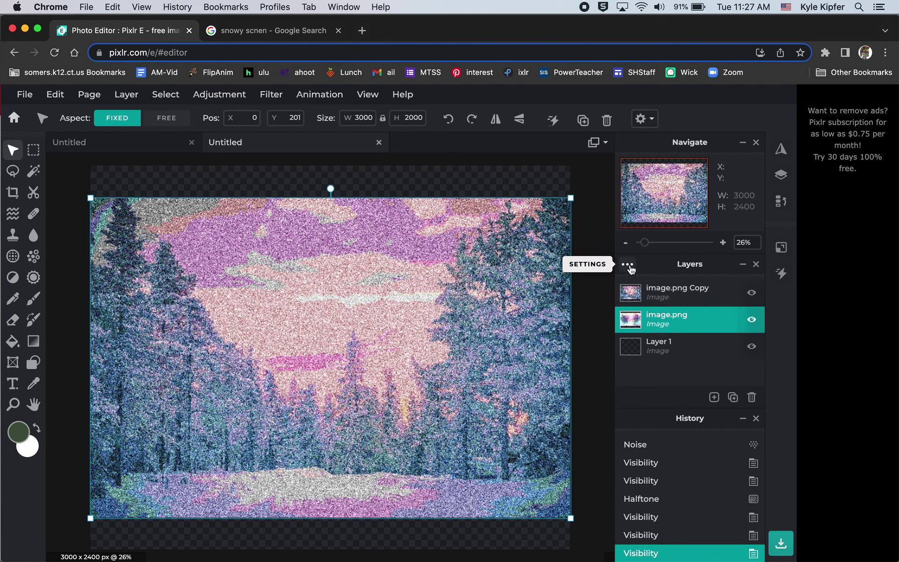
- Set image.png Copy's blend mode to Hard-light
click(681, 295)
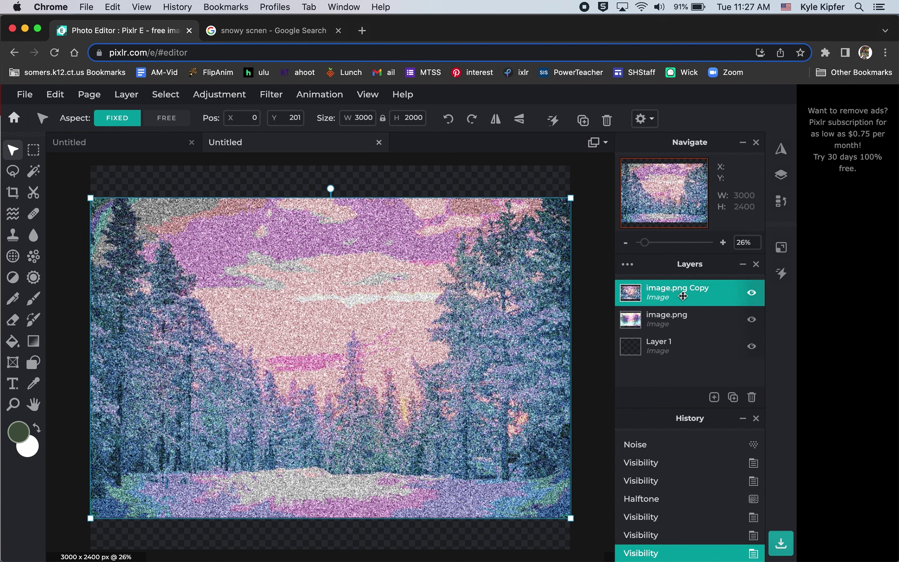
click(629, 266)
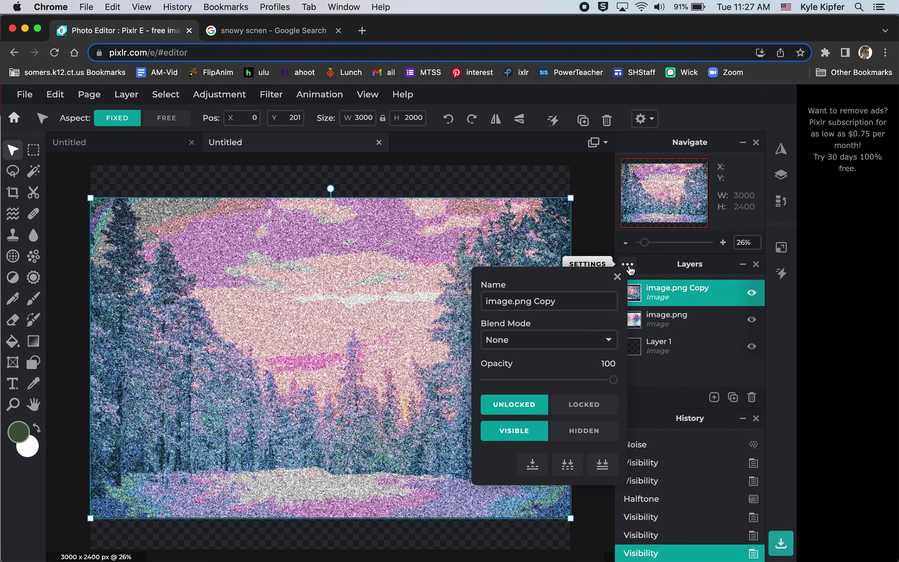
click(593, 338)
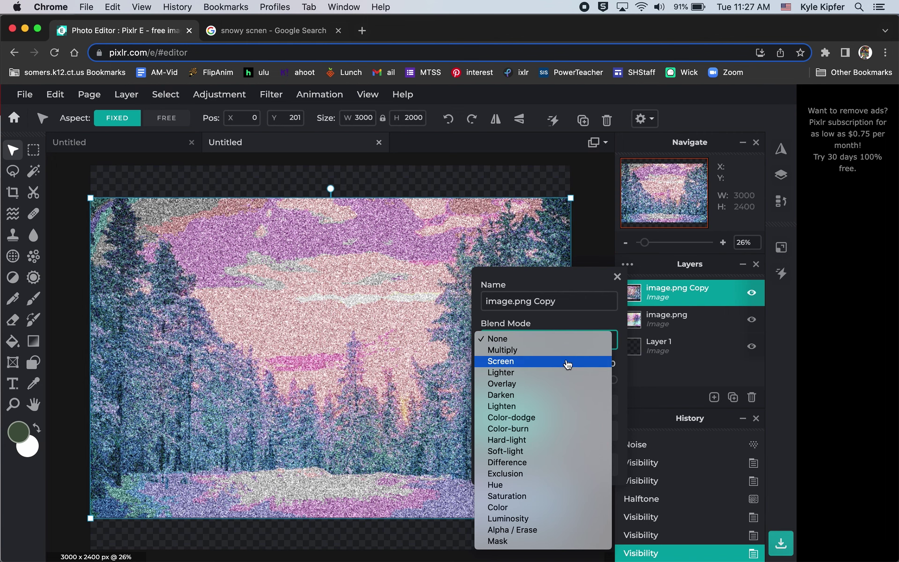
click(557, 387)
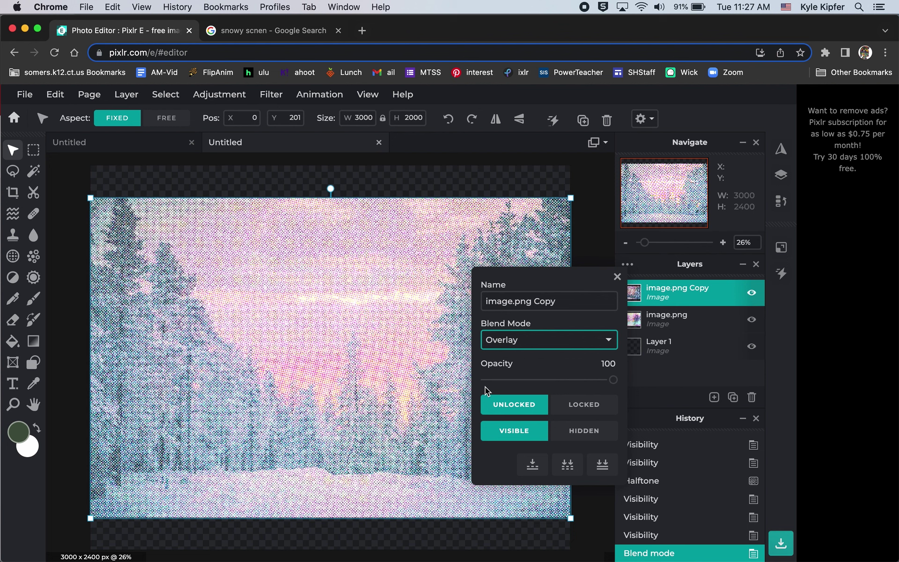
click(608, 340)
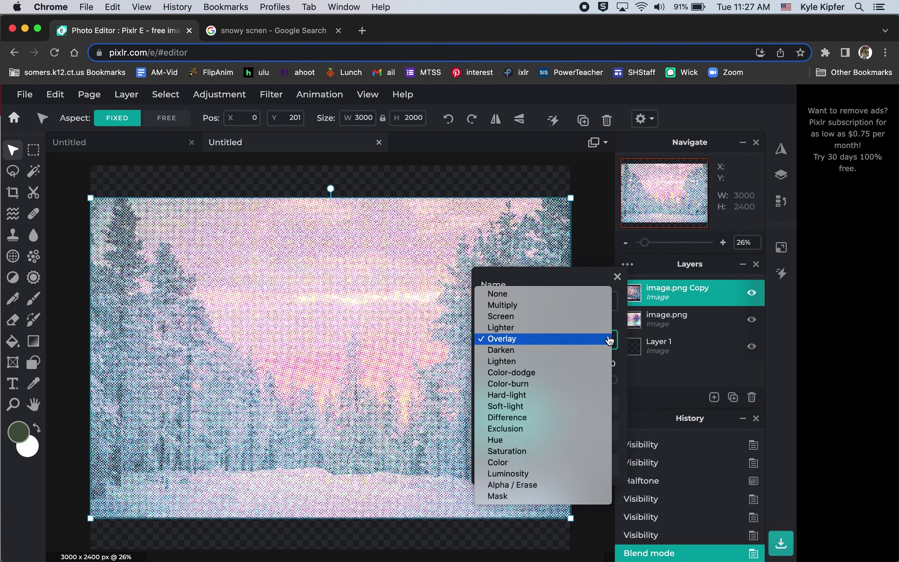
click(538, 396)
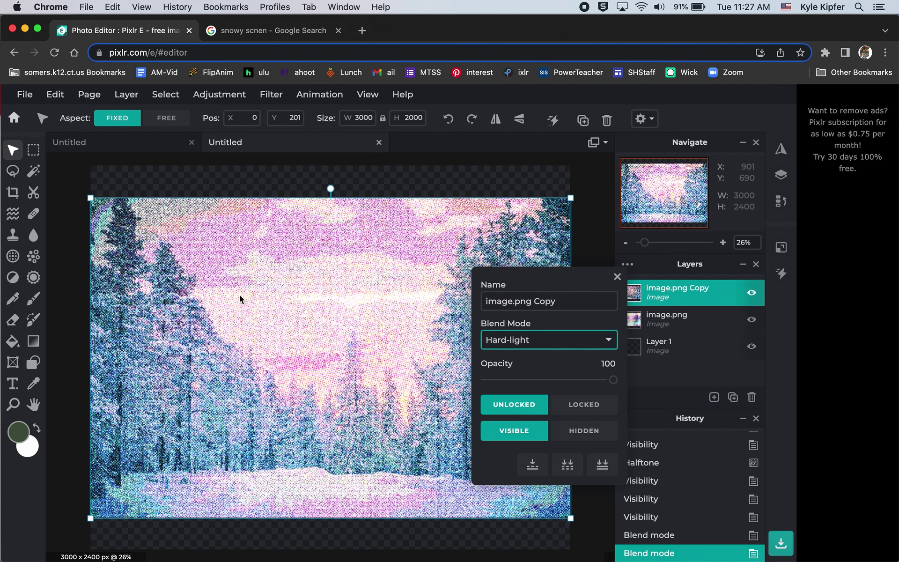
click(618, 277)
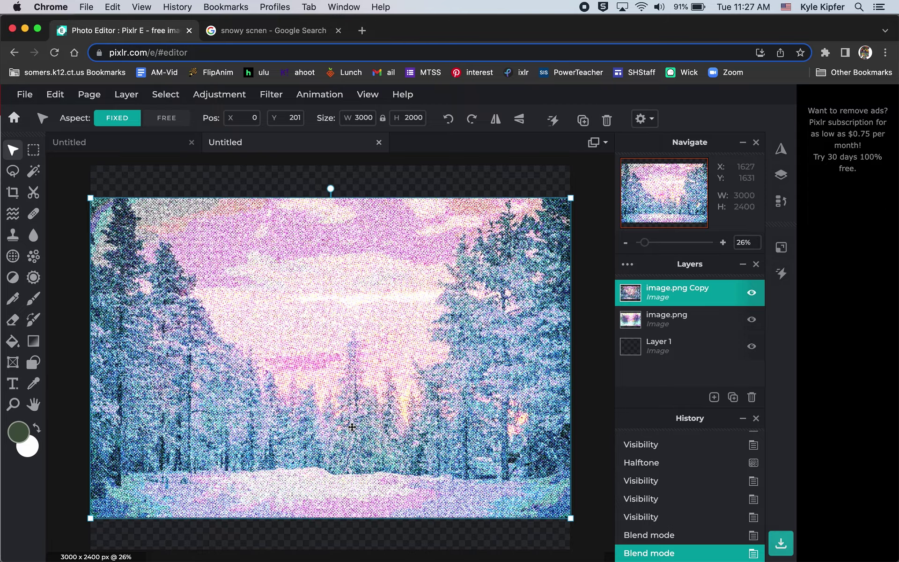
- Zoom in and out to inspect the speckled dot texture, then deselect the copy layer
scroll(352, 424, up, 10)
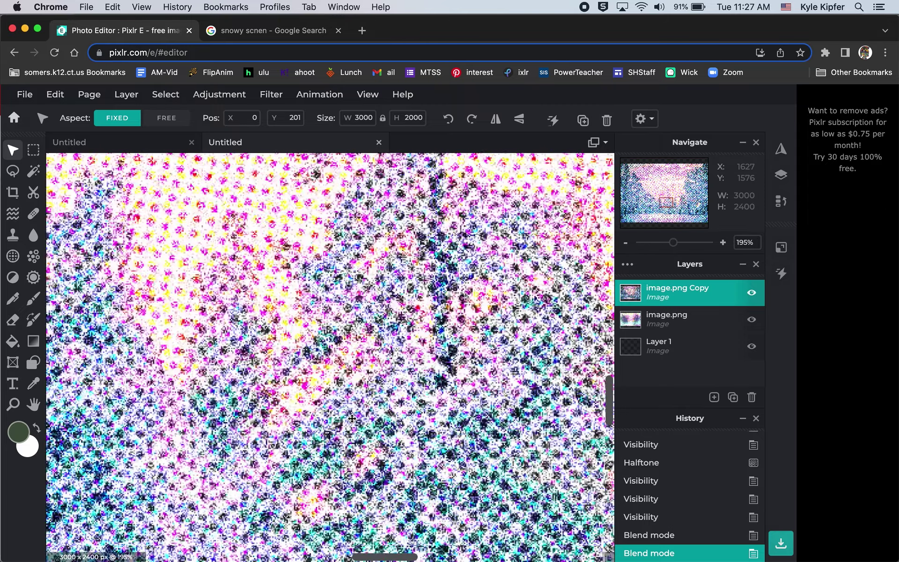
scroll(352, 419, down, 8)
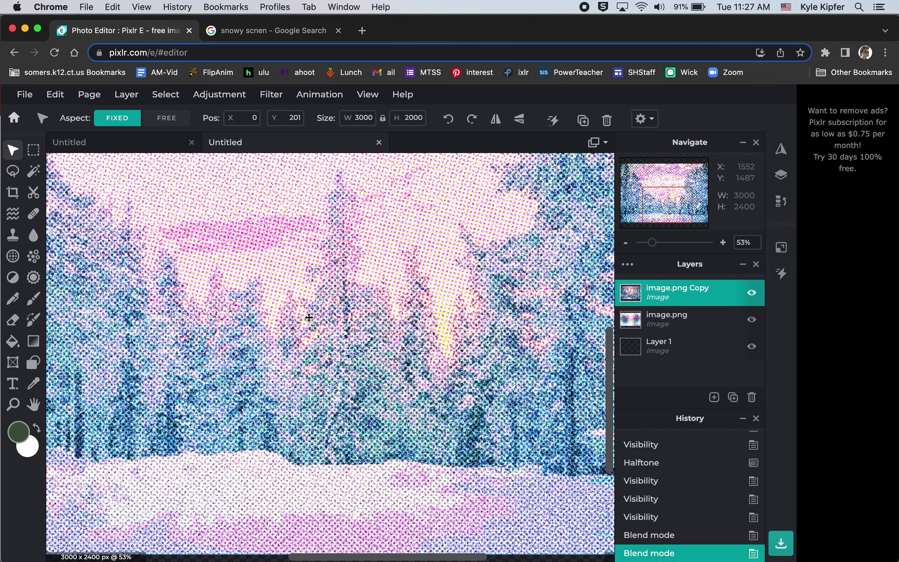
scroll(309, 318, down, 5)
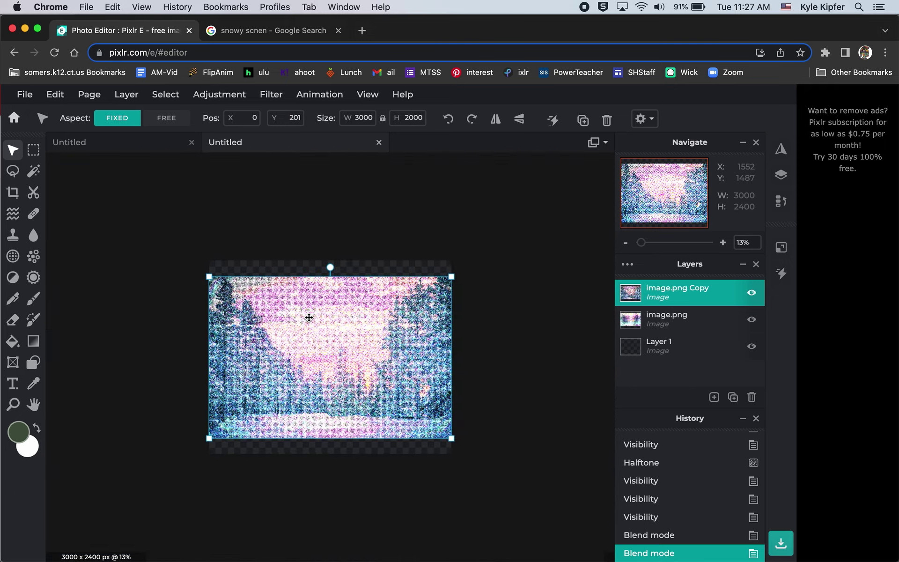
scroll(309, 318, up, 3)
scroll(309, 317, down, 3)
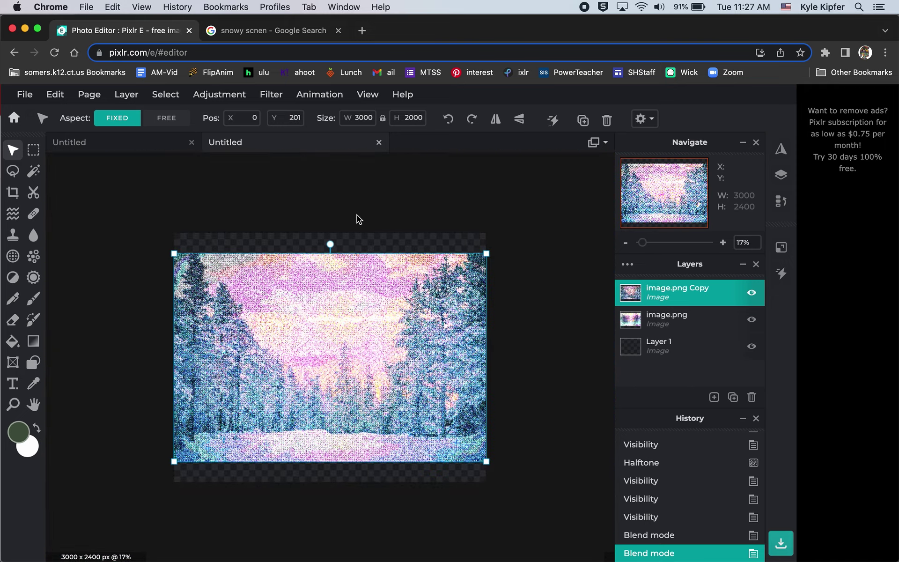
click(321, 203)
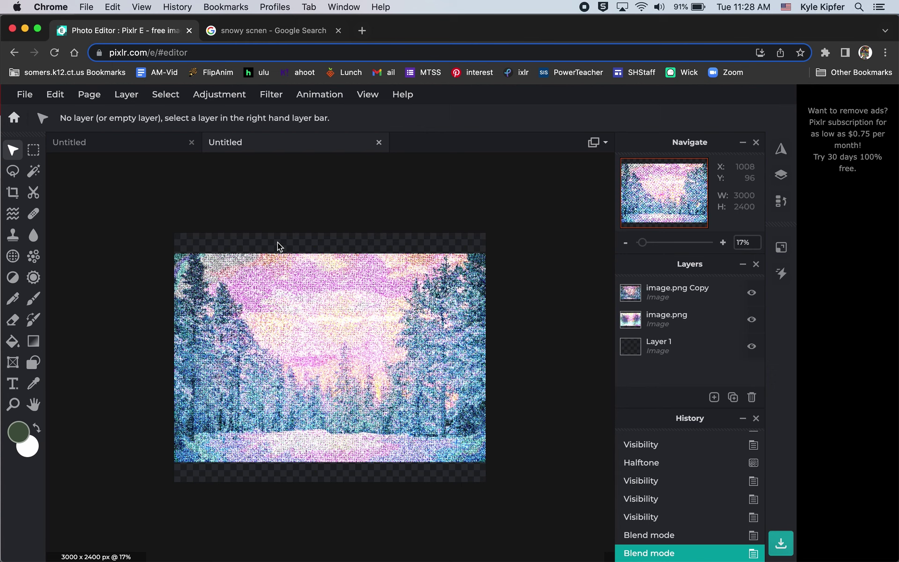
- Crop the empty transparent strips off the top and bottom, leaving a 3000 × 1967 px canvas
click(13, 192)
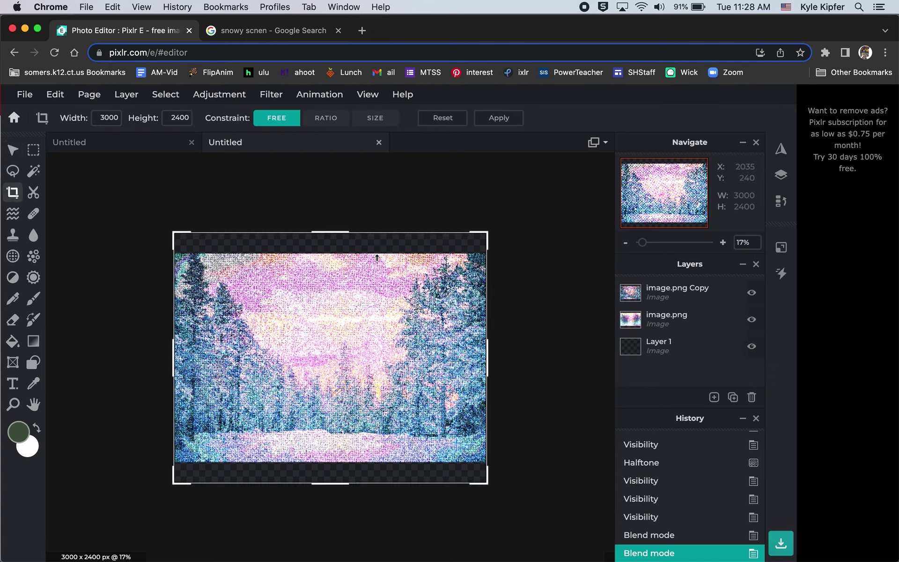
drag(343, 231, 340, 256)
drag(339, 483, 338, 461)
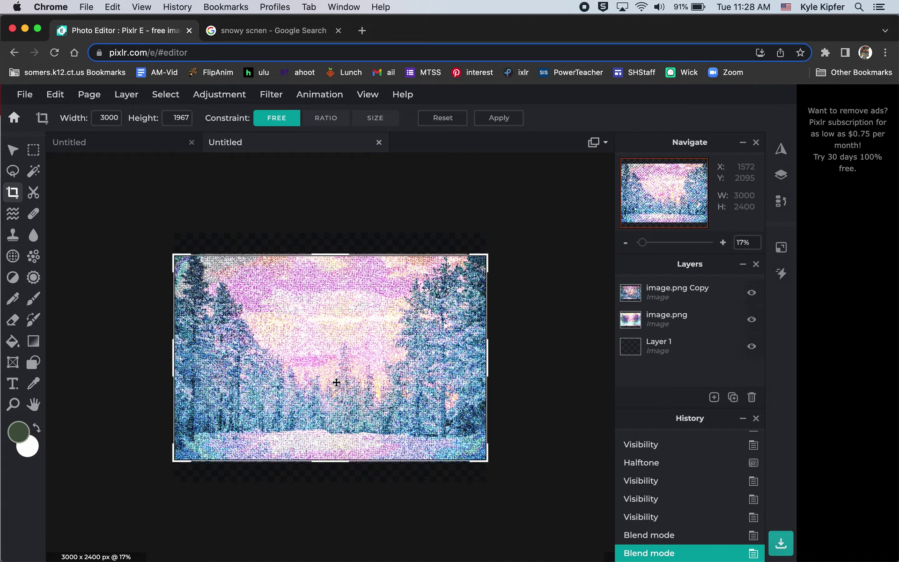
click(507, 118)
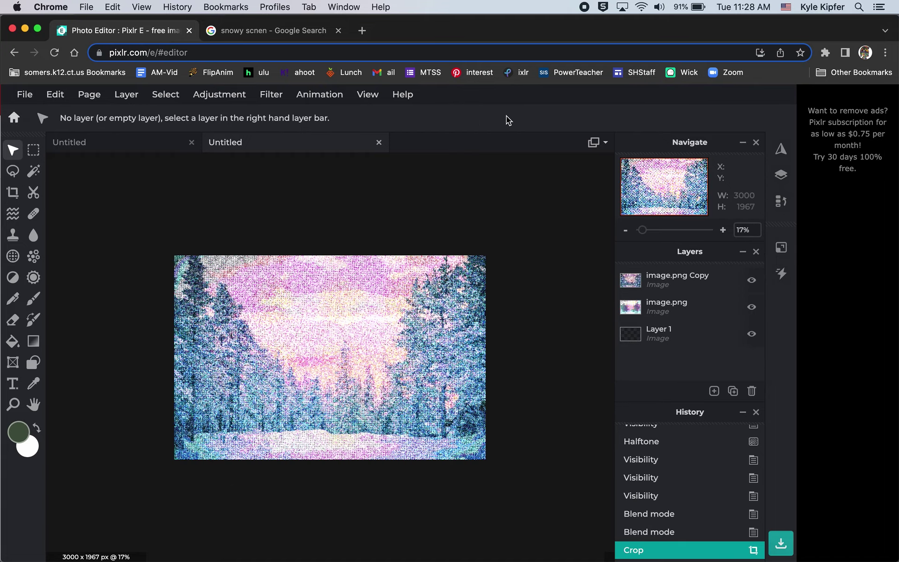
scroll(381, 344, up, 5)
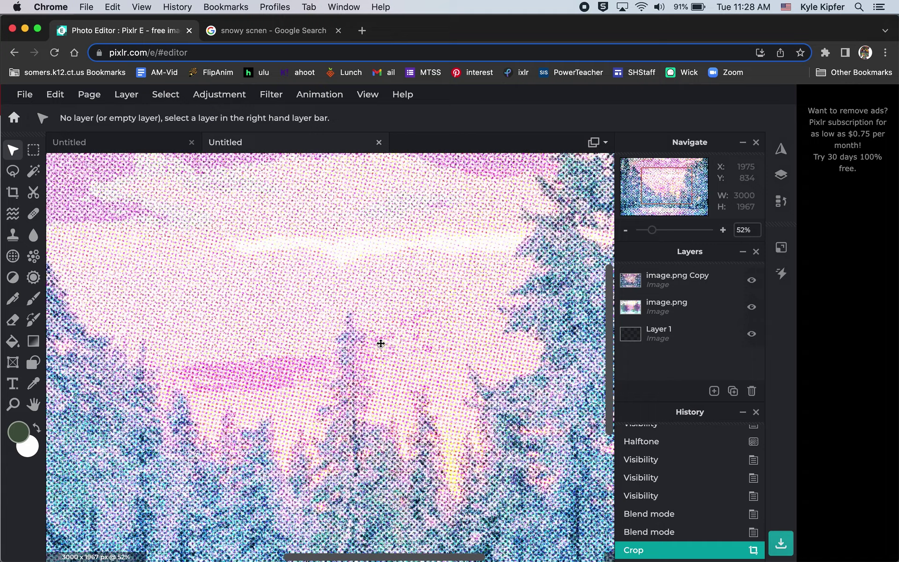
scroll(381, 344, down, 5)
scroll(381, 343, up, 4)
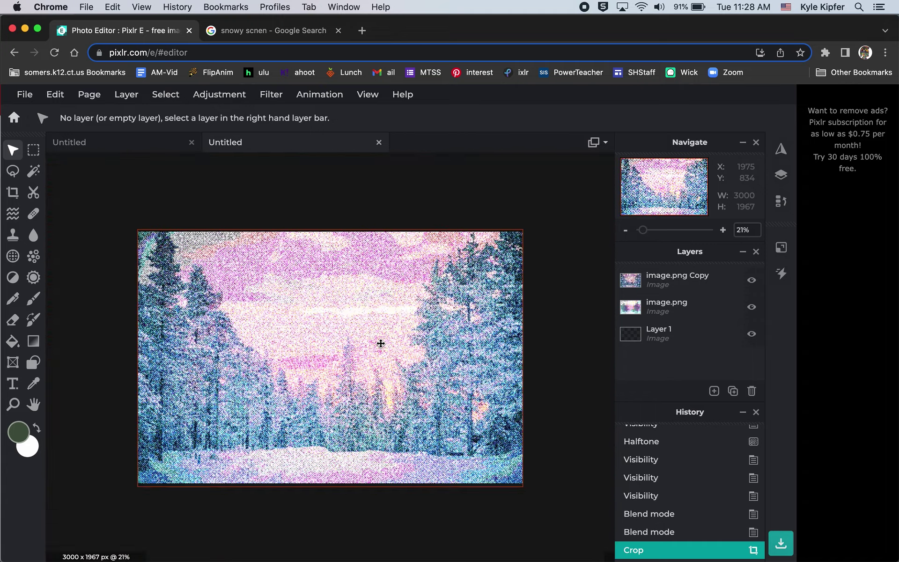
scroll(381, 344, down, 1)
scroll(380, 344, down, 2)
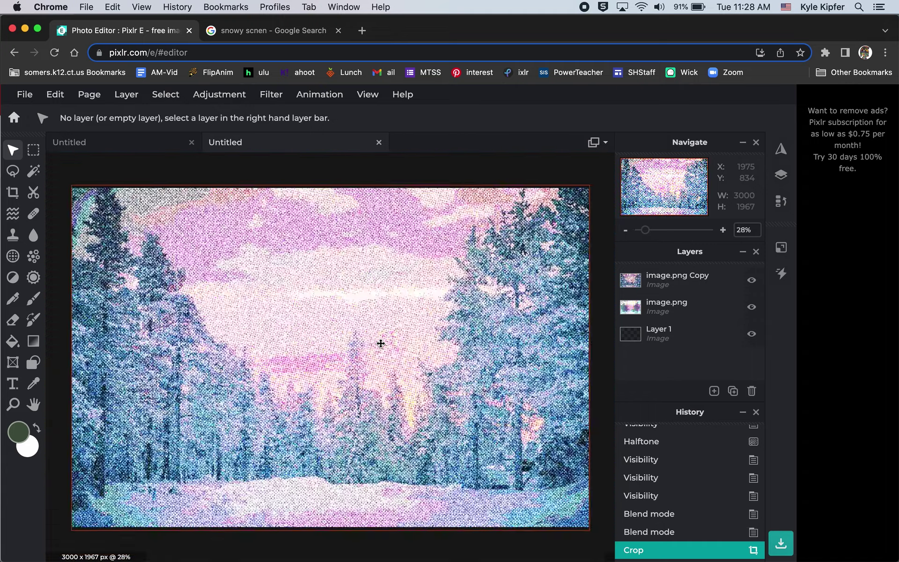
scroll(380, 344, up, 2)
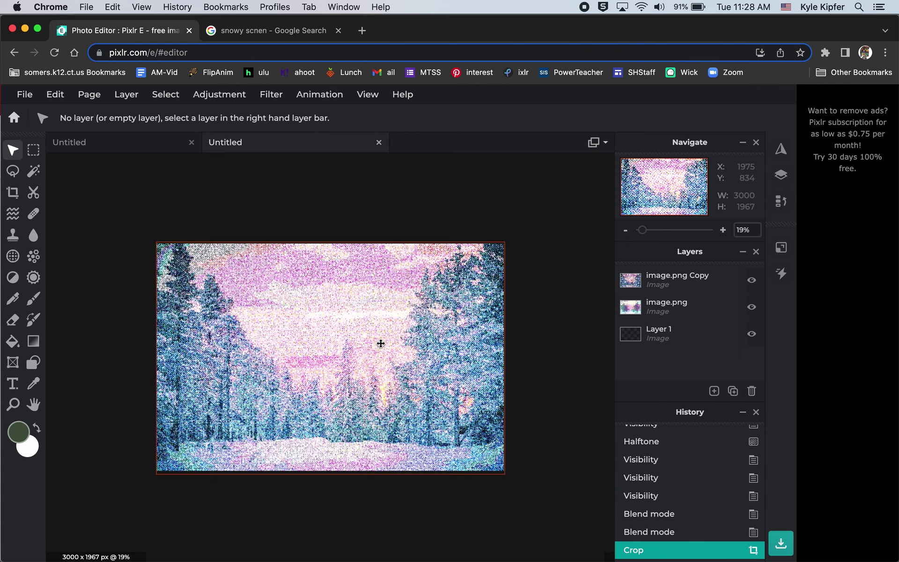